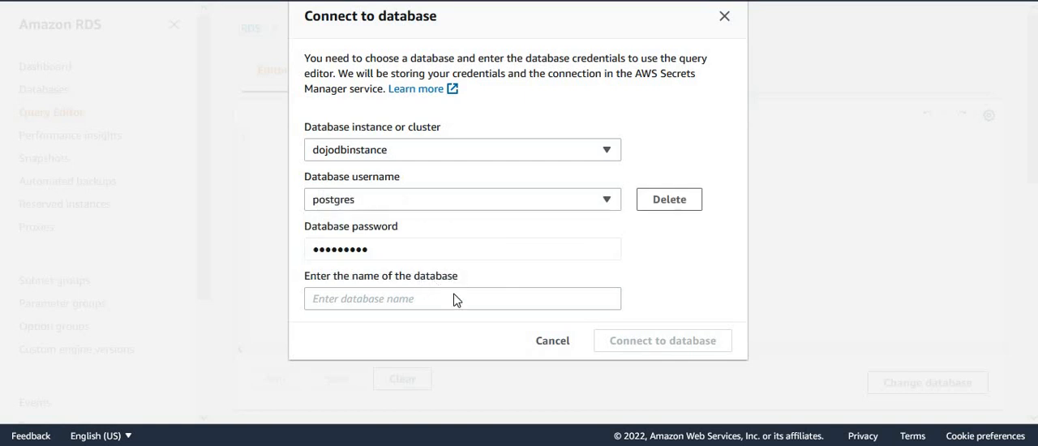
# Step: Connect the query editor to the postgres database on dojodbinstance with the stored postgres user credentials
pyautogui.click(435, 295)
pyautogui.write('postgres')
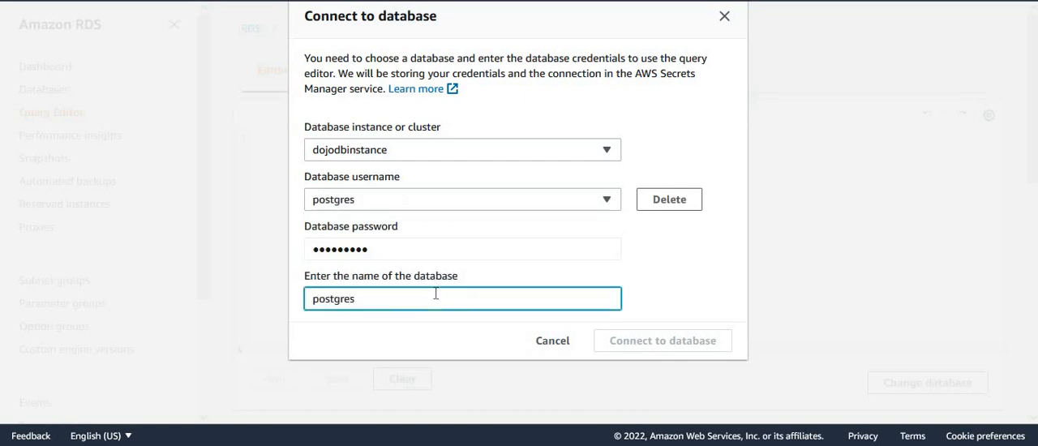
pyautogui.click(479, 335)
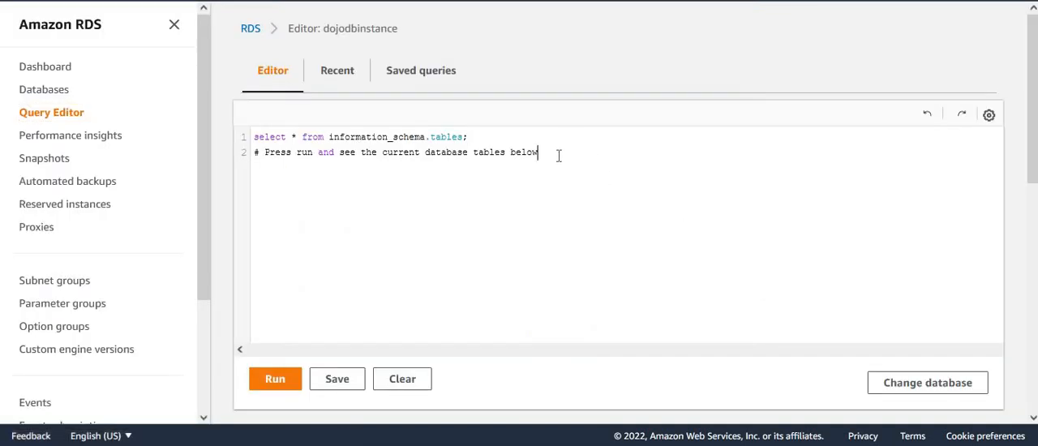
# Step: Replace the default query with "select * from books" and run it
pyautogui.hotkey('ctrl', 'a')
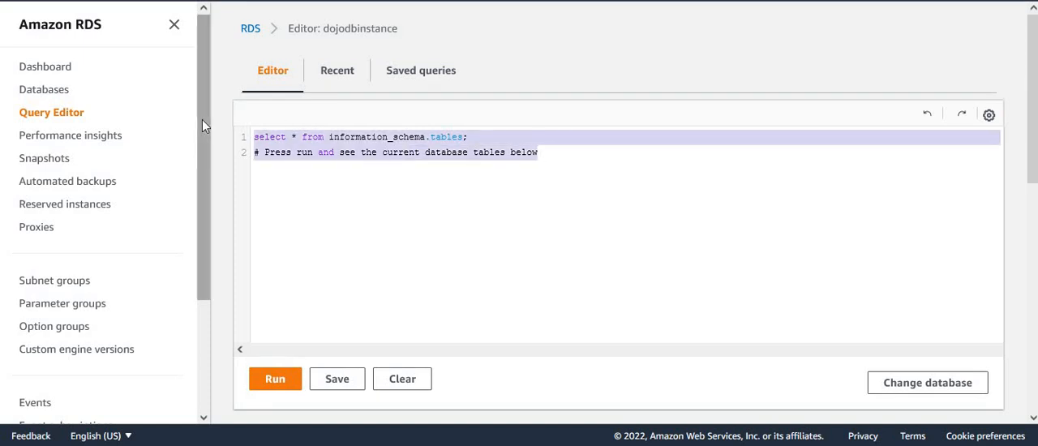
pyautogui.write('select ')
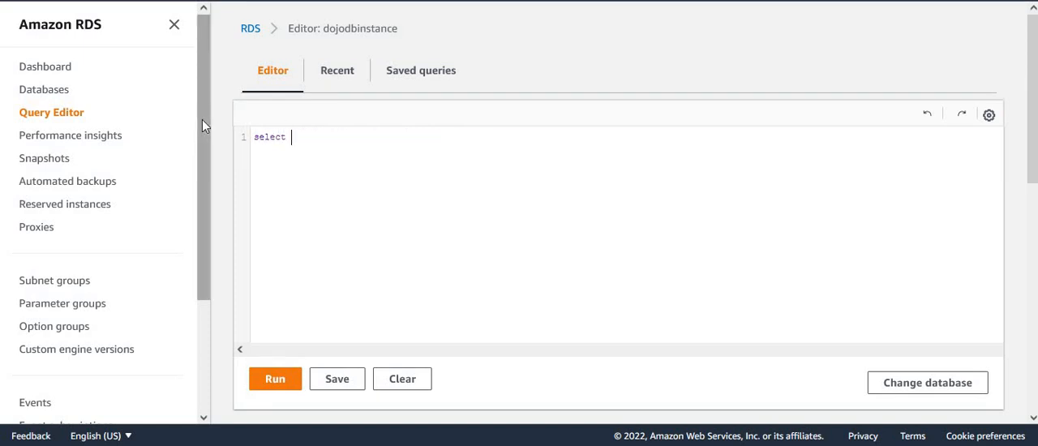
pyautogui.write('* from books')
pyautogui.click(278, 383)
pyautogui.click(364, 136)
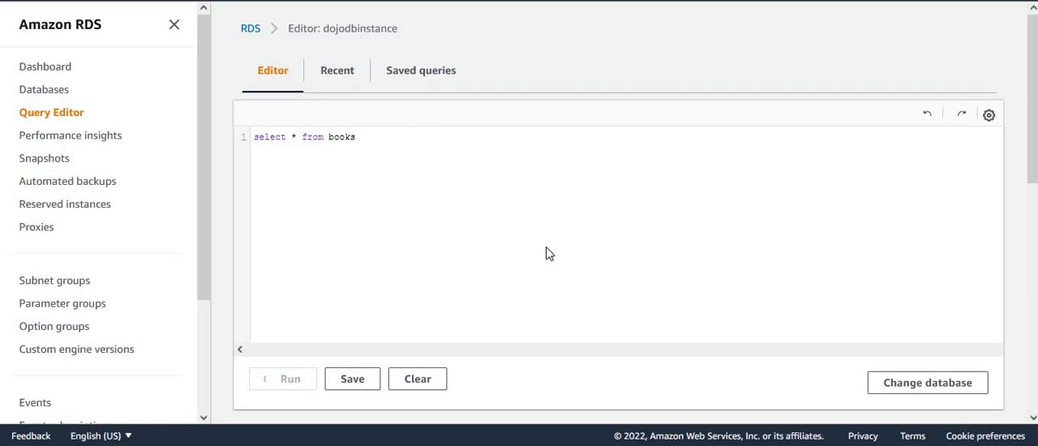
pyautogui.scroll(-3, 1034, 91)
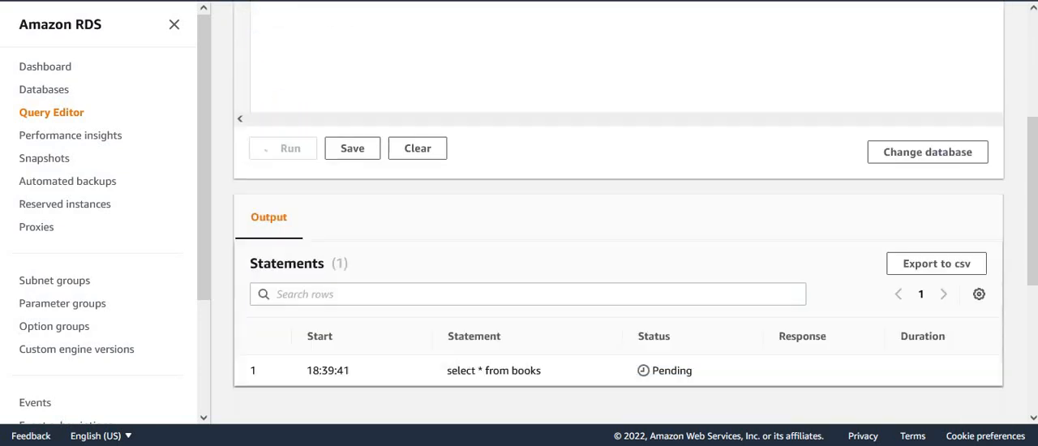
pyautogui.scroll(3, 898, 174)
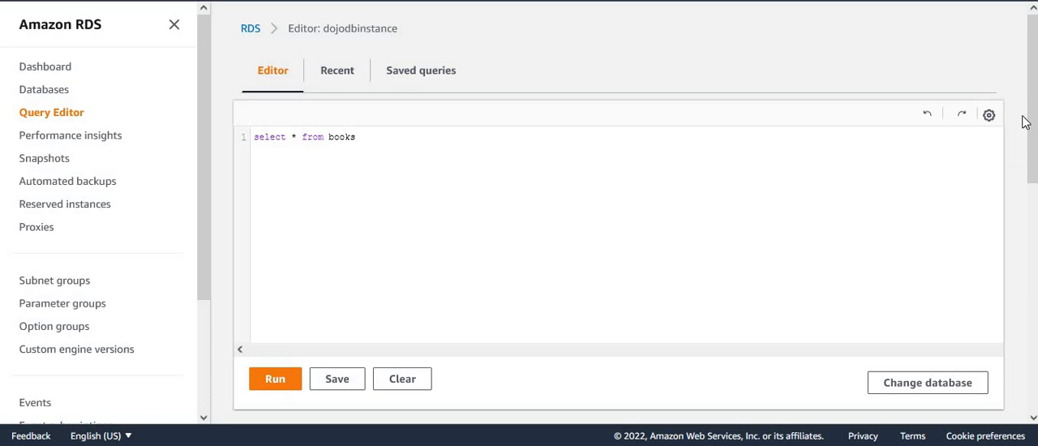
# Step: Examine the returned rows of the books query in its result set, checking the publishyear and publishmonth columns
pyautogui.moveTo(1032, 108); pyautogui.dragTo(1035, 283)
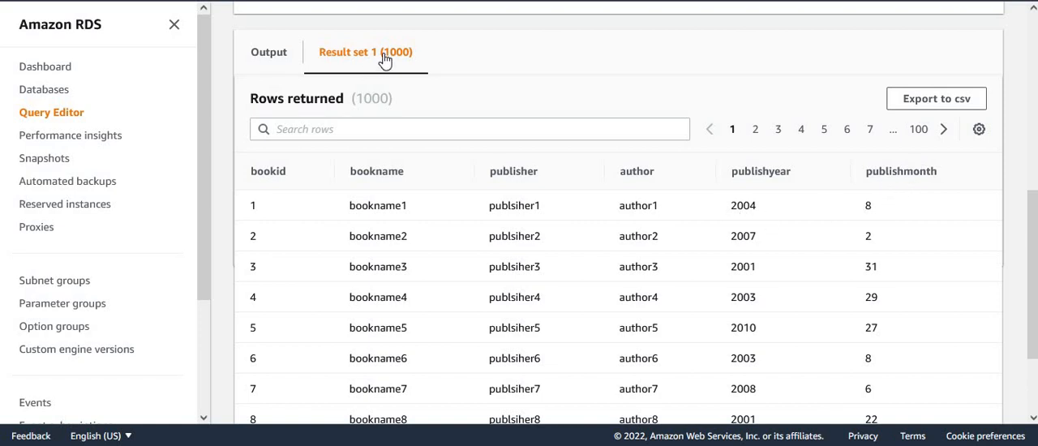
pyautogui.moveTo(729, 208); pyautogui.dragTo(752, 209)
pyautogui.moveTo(858, 208); pyautogui.dragTo(875, 214)
pyautogui.click(991, 265)
pyautogui.moveTo(1033, 267); pyautogui.dragTo(1033, 93)
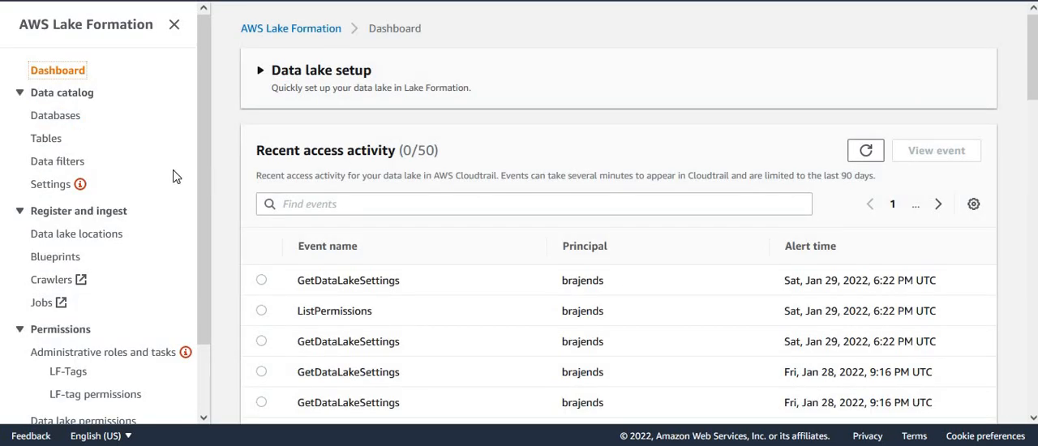
# Step: Review the Lake Formation catalog's databases and tables, check the table's classification, and open the details of postgres_public_books
pyautogui.click(57, 119)
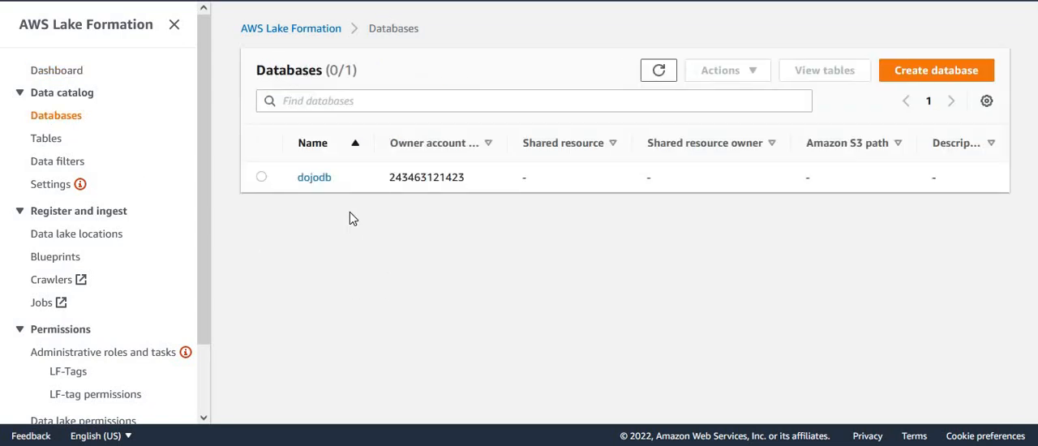
pyautogui.click(46, 145)
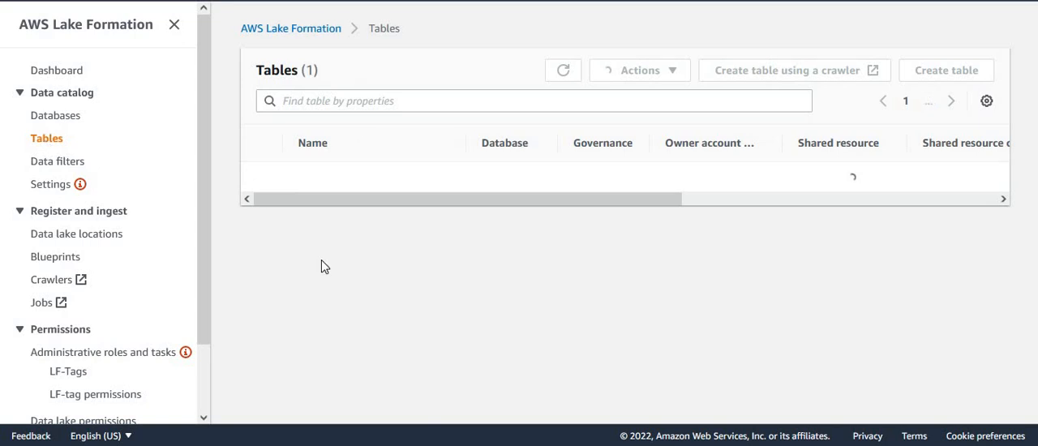
pyautogui.moveTo(424, 204); pyautogui.dragTo(726, 240)
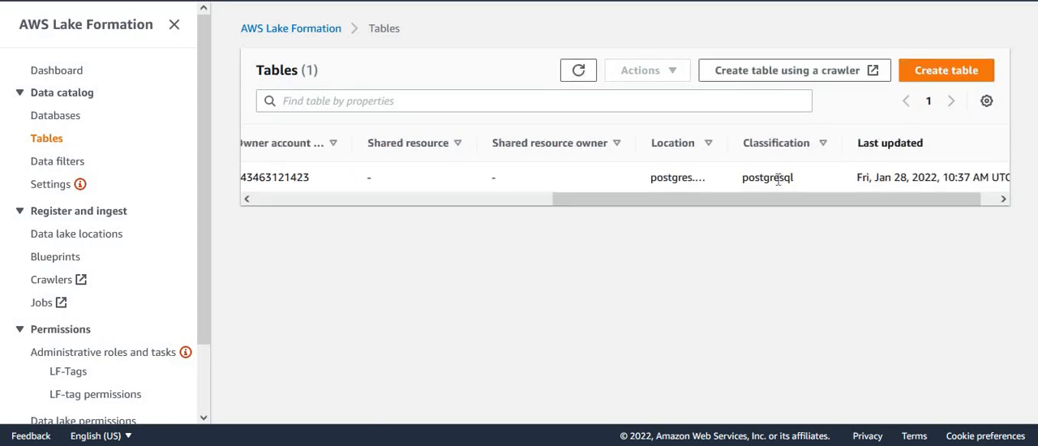
pyautogui.doubleClick(777, 179)
pyautogui.moveTo(749, 203); pyautogui.dragTo(348, 195)
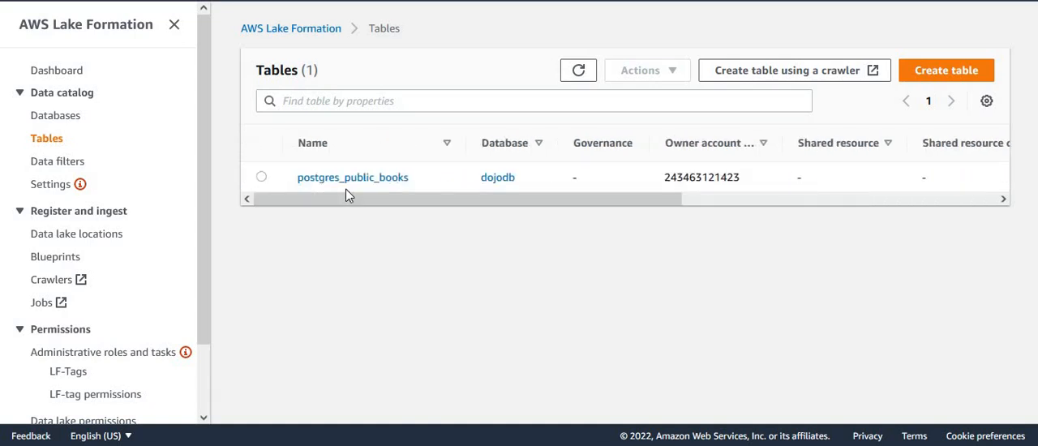
pyautogui.click(350, 180)
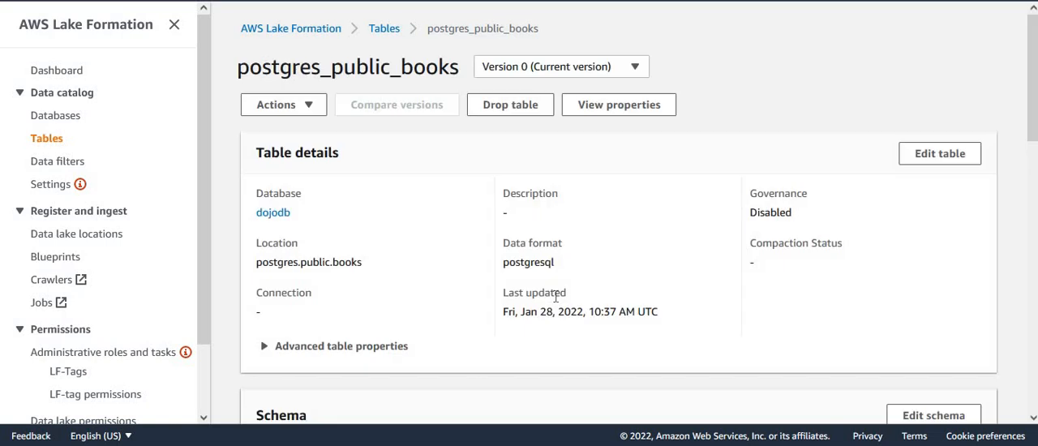
pyautogui.moveTo(1031, 77); pyautogui.dragTo(1031, 190)
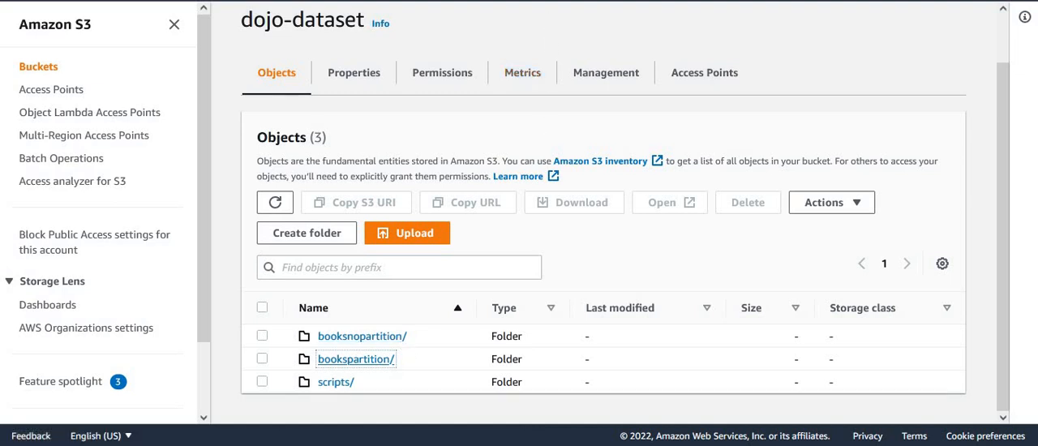
# Step: Refresh the object lists of the booksnopartition and bookspartition folders in the dojo-dataset bucket to check their contents
pyautogui.hotkey('ctrl', 'Tab')
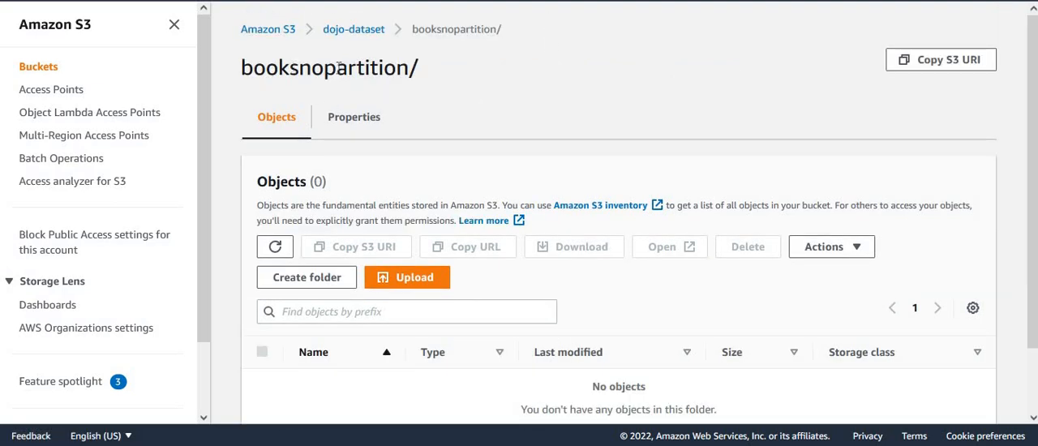
pyautogui.doubleClick(338, 67)
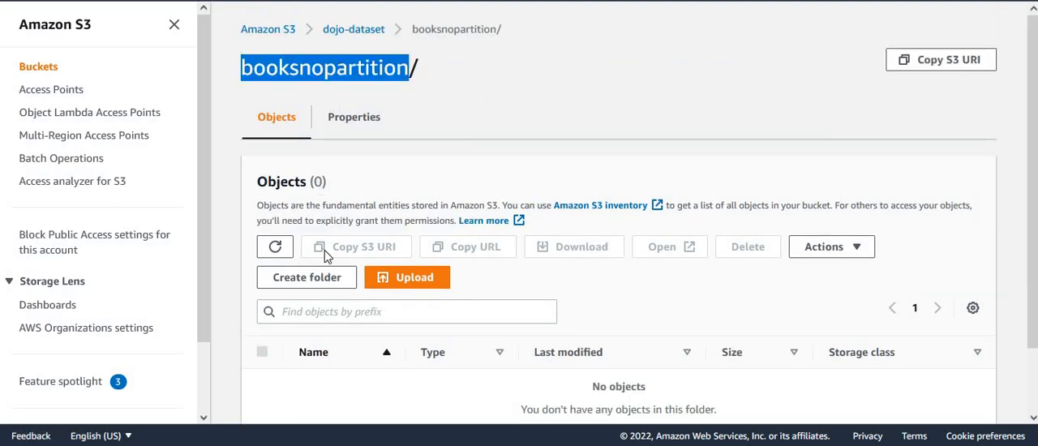
pyautogui.click(276, 247)
pyautogui.hotkey('ctrl', 'Tab')
pyautogui.click(275, 247)
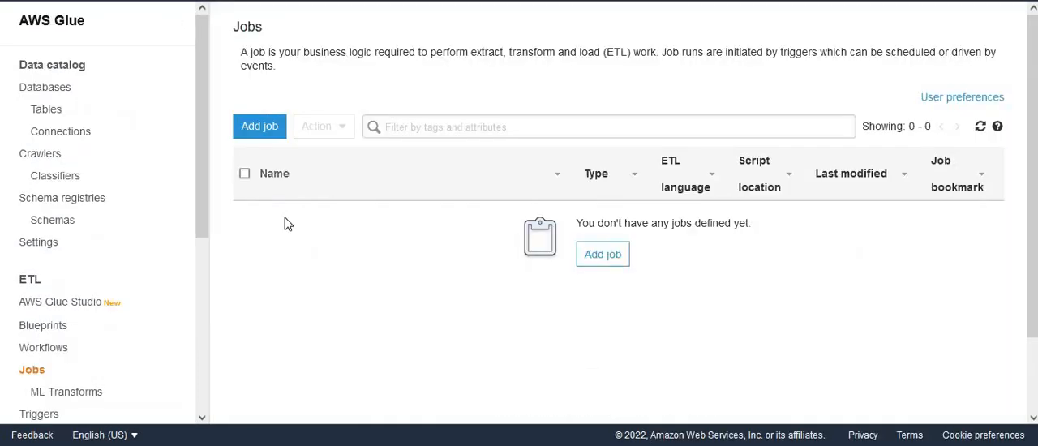
# Step: Open AWS Glue Studio from AWS Glue and create a new visual job with a blank canvas
pyautogui.click(75, 304)
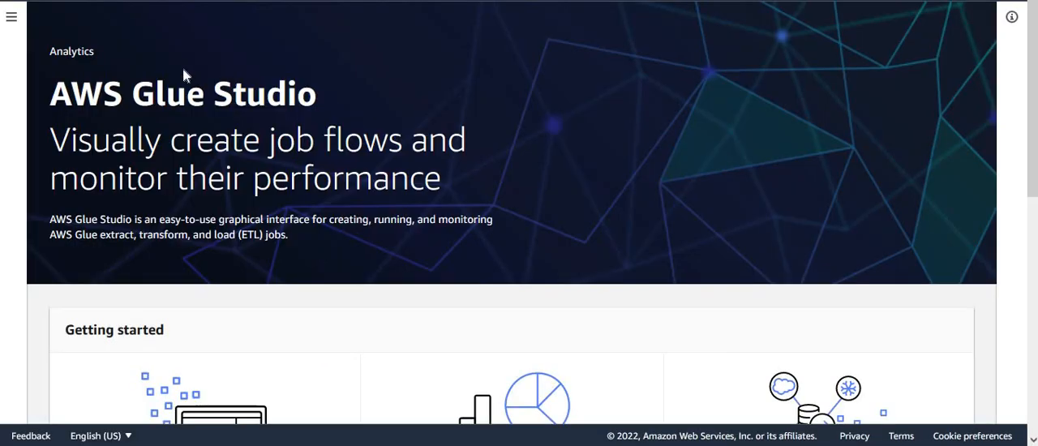
pyautogui.click(14, 18)
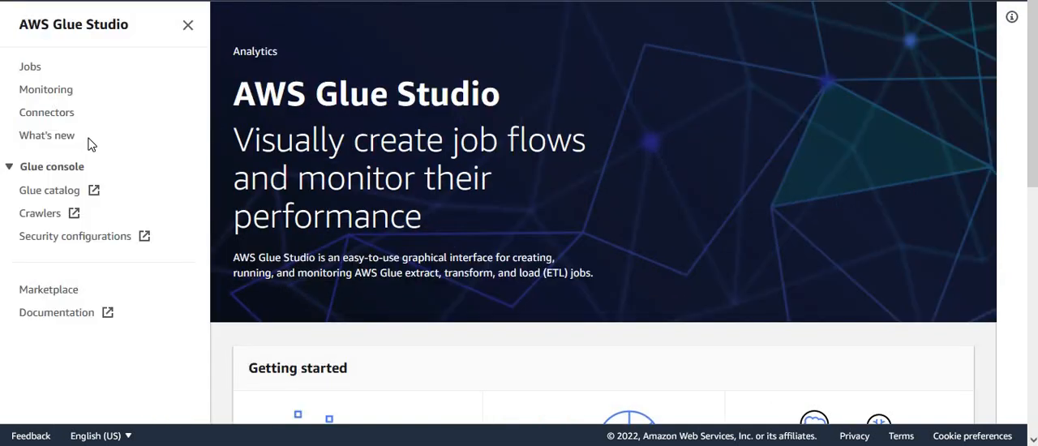
pyautogui.click(30, 72)
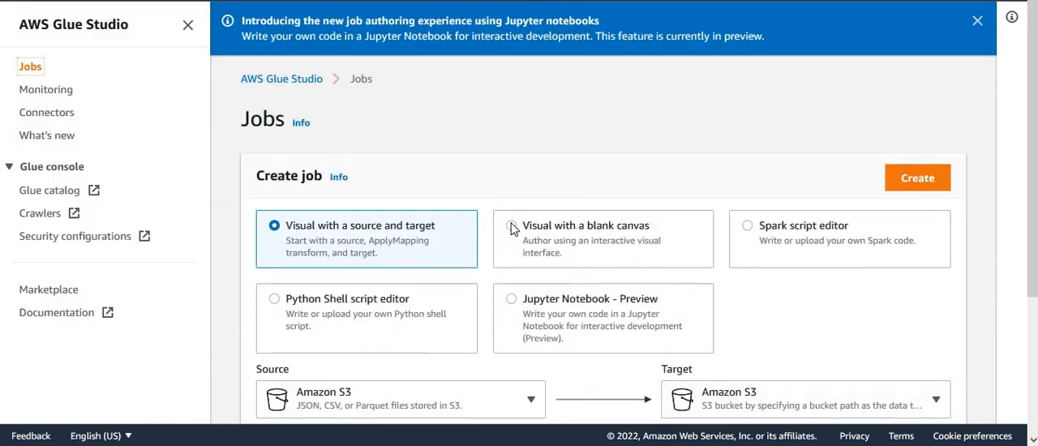
pyautogui.click(509, 228)
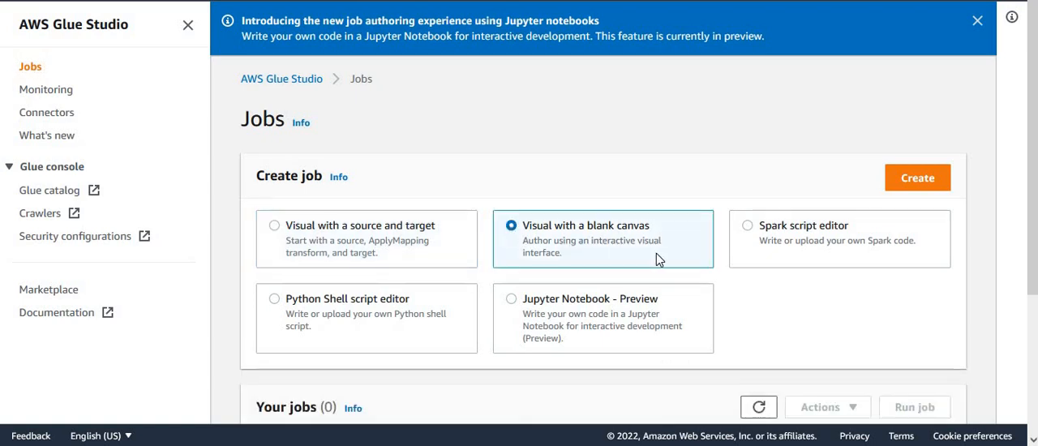
pyautogui.click(922, 178)
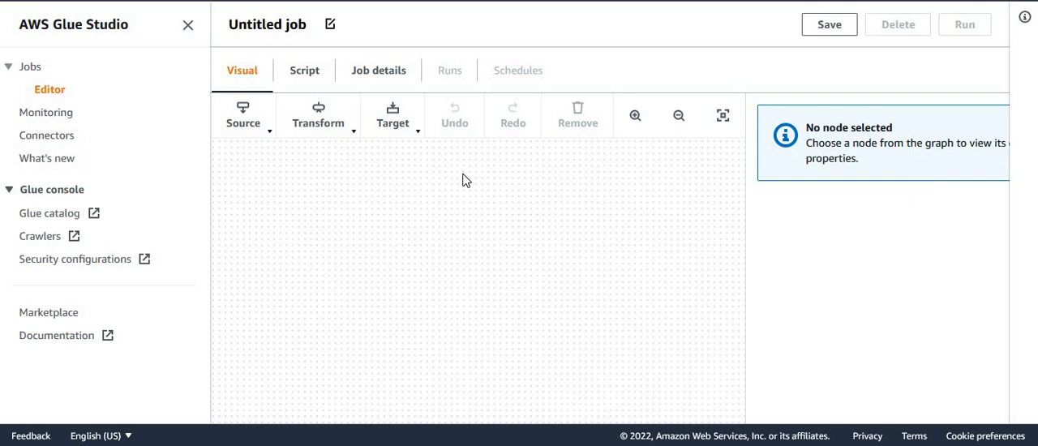
# Step: Add a PostgreSQL data source node to the job canvas and reposition it in the view
pyautogui.click(266, 138)
pyautogui.moveTo(485, 251); pyautogui.dragTo(485, 316)
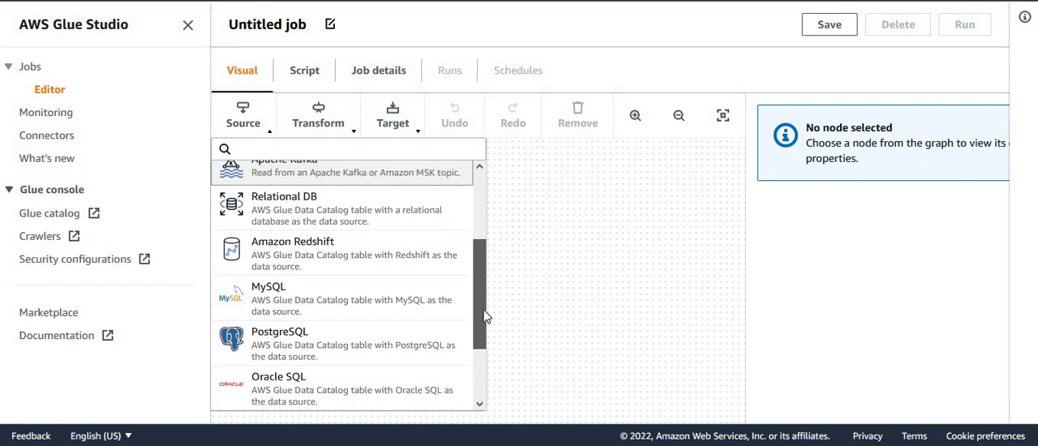
pyautogui.click(294, 344)
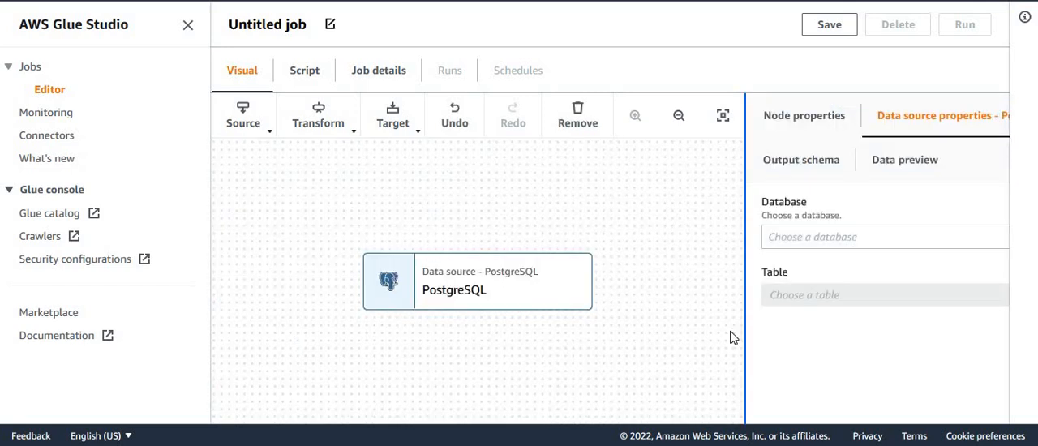
pyautogui.click(681, 342)
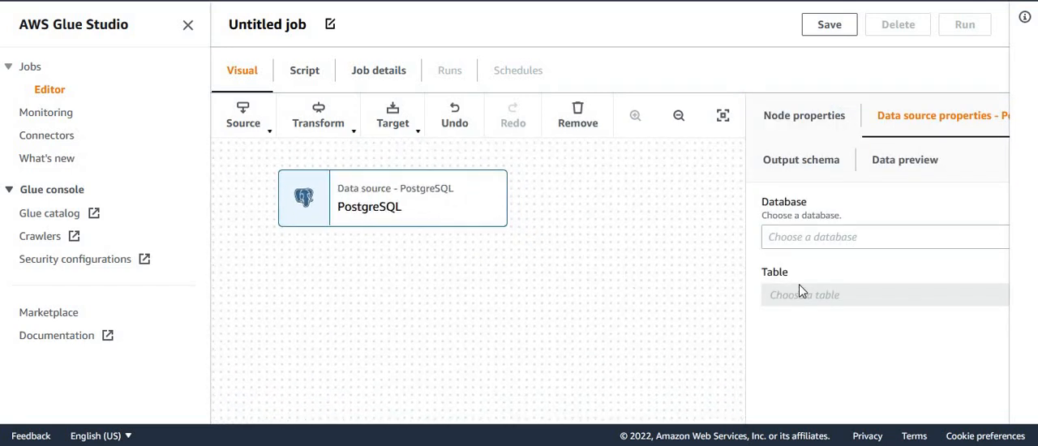
# Step: Set the PostgreSQL source's database to dojodb and its table to postgres_public_books
pyautogui.click(838, 244)
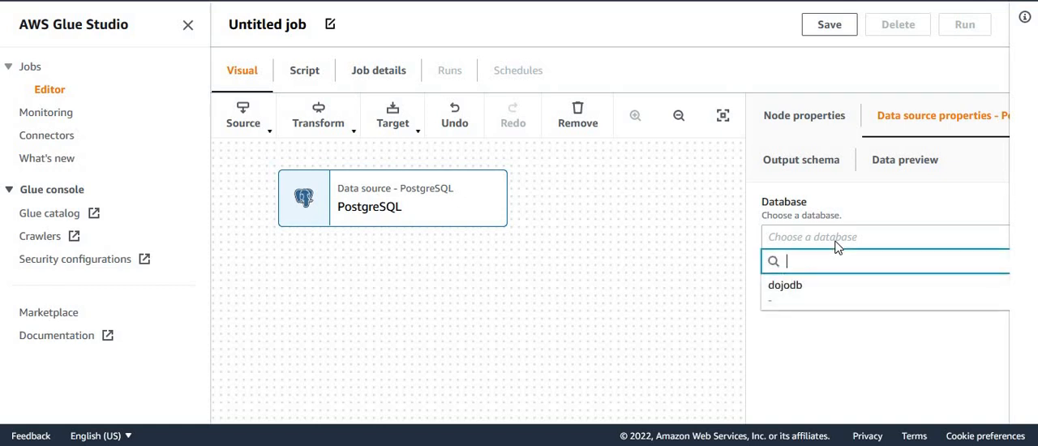
pyautogui.click(803, 295)
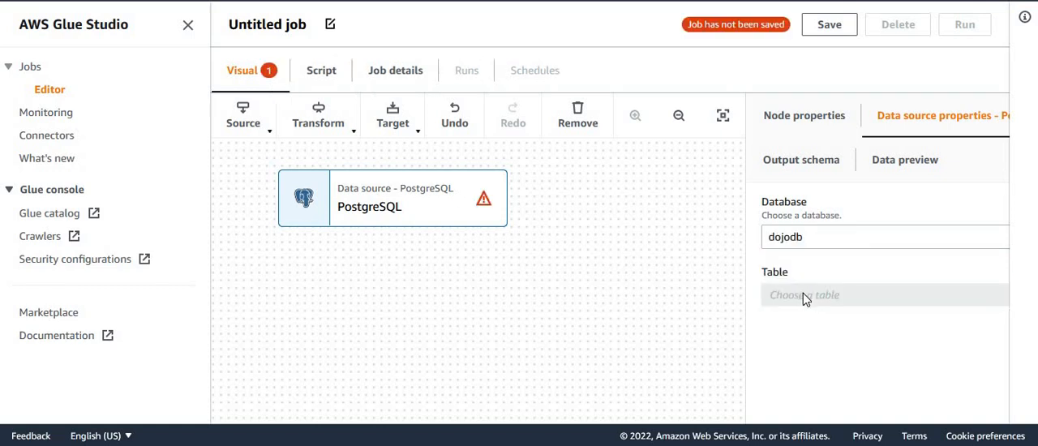
pyautogui.click(878, 296)
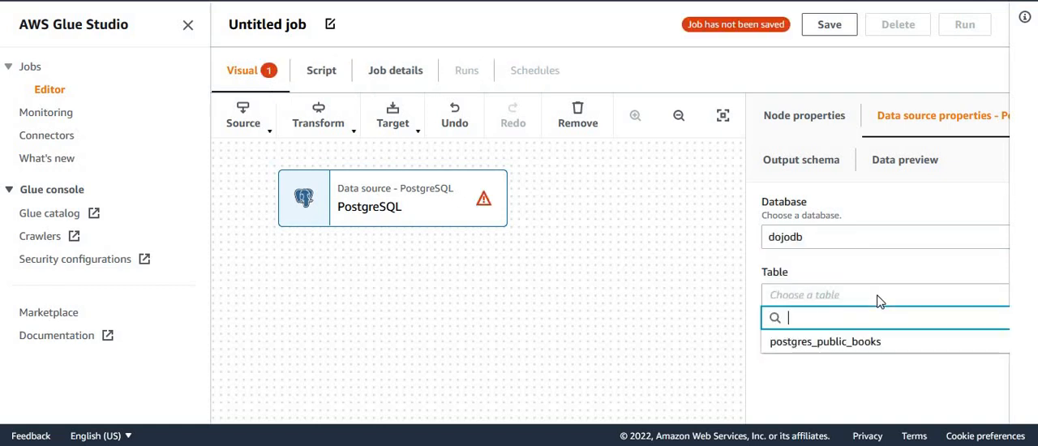
pyautogui.click(807, 347)
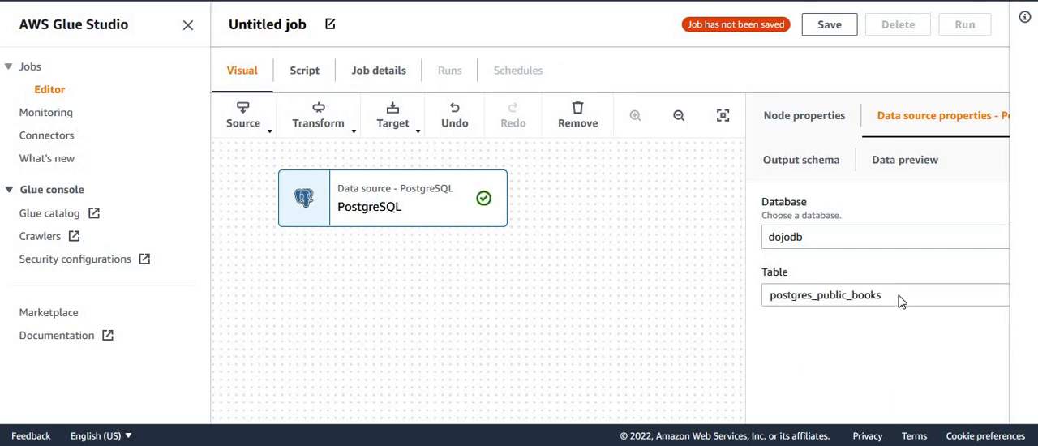
# Step: Review the PostgreSQL source's output schema, collapsing the navigation sidebar to widen the workspace
pyautogui.click(800, 168)
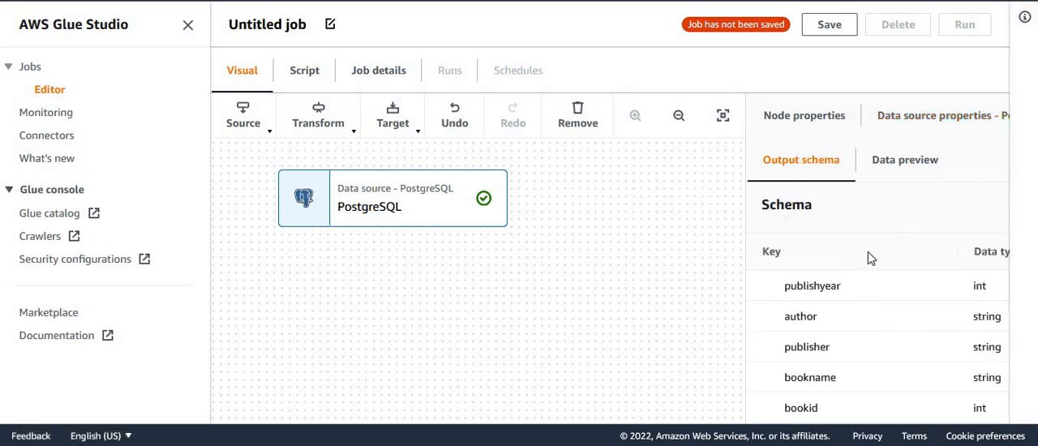
pyautogui.click(188, 31)
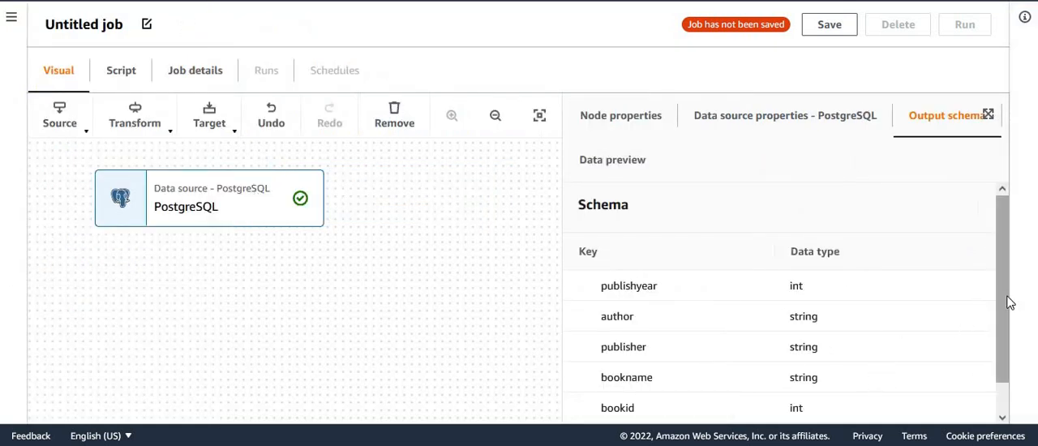
pyautogui.moveTo(1006, 345); pyautogui.dragTo(1005, 378)
pyautogui.scroll(1, 987, 274)
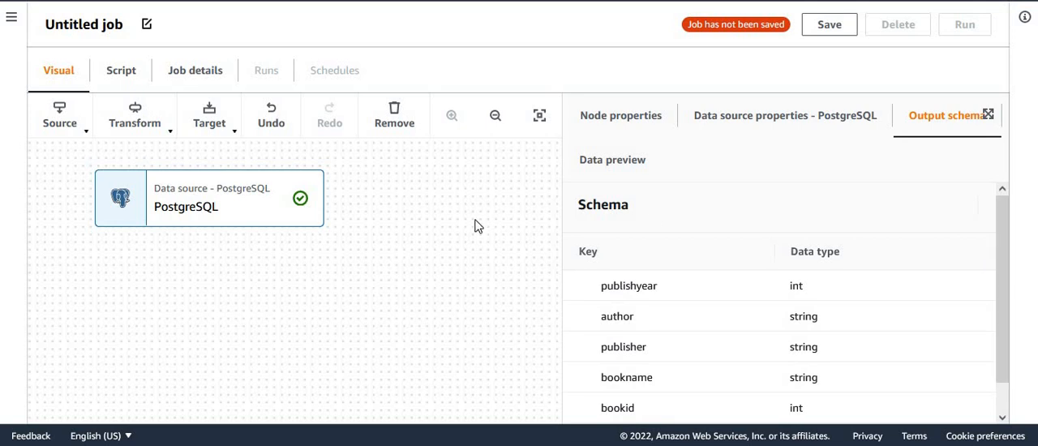
# Step: Add an Amazon S3 data target node connected to the PostgreSQL source
pyautogui.click(230, 133)
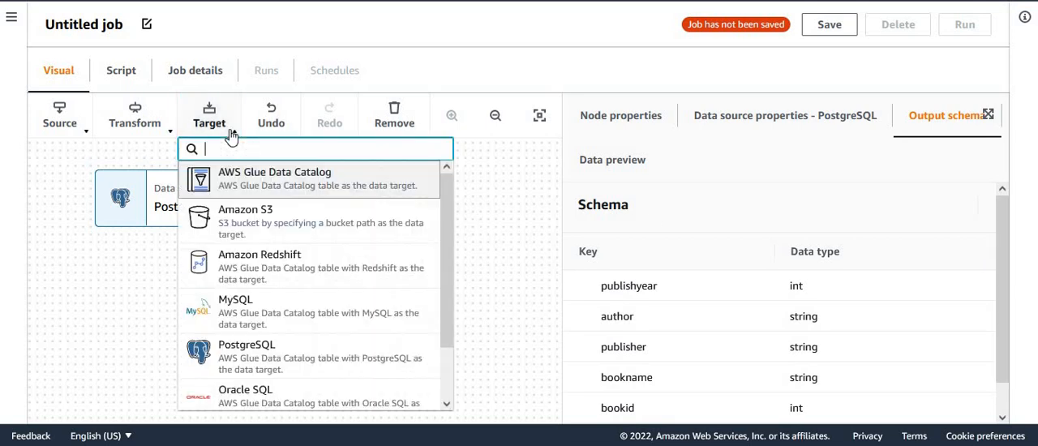
pyautogui.click(273, 232)
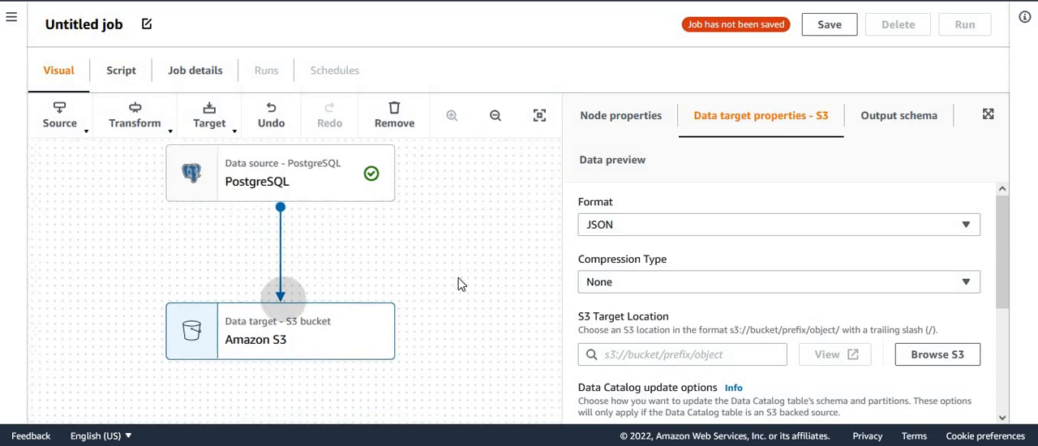
# Step: Look over the connected PostgreSQL and S3 nodes, view the generated job script, and return to the visual graph
pyautogui.click(117, 292)
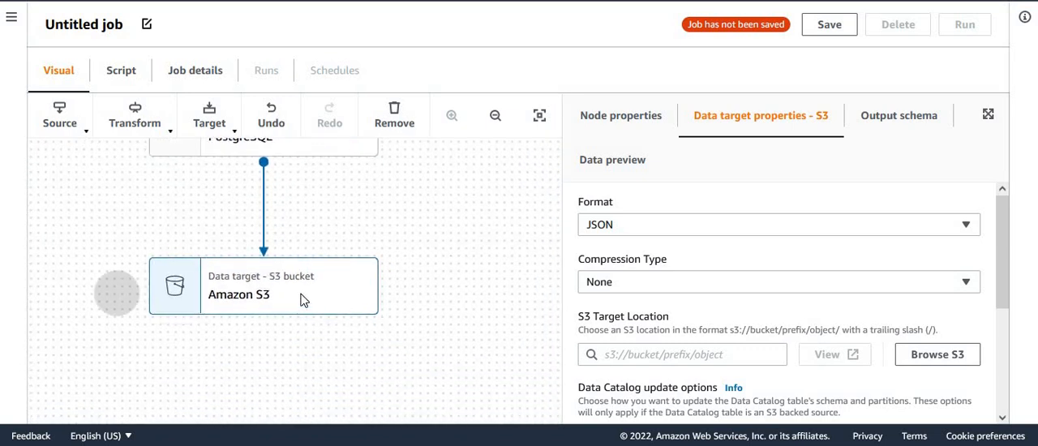
pyautogui.click(234, 282)
pyautogui.moveTo(293, 162); pyautogui.dragTo(431, 293)
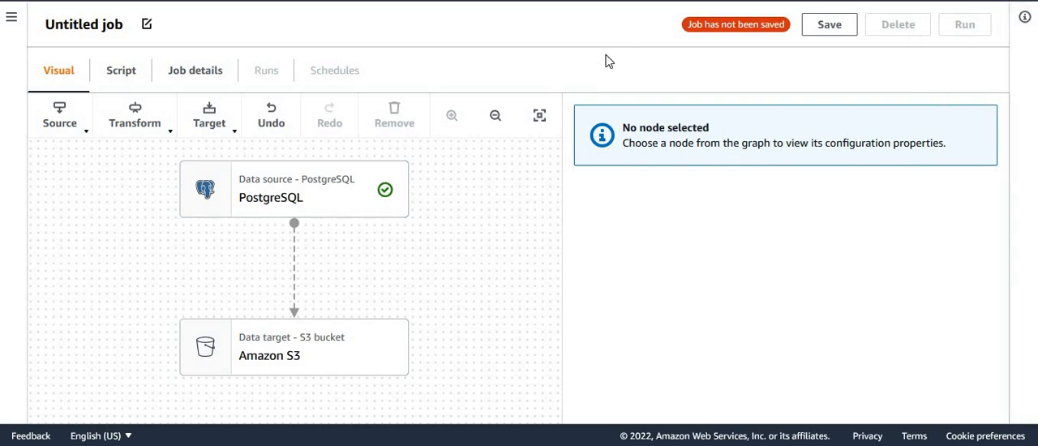
pyautogui.click(136, 77)
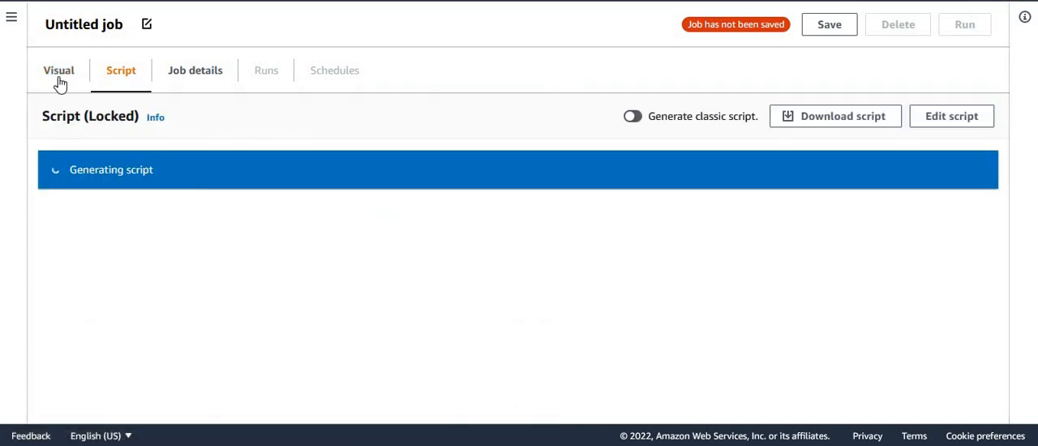
pyautogui.click(59, 80)
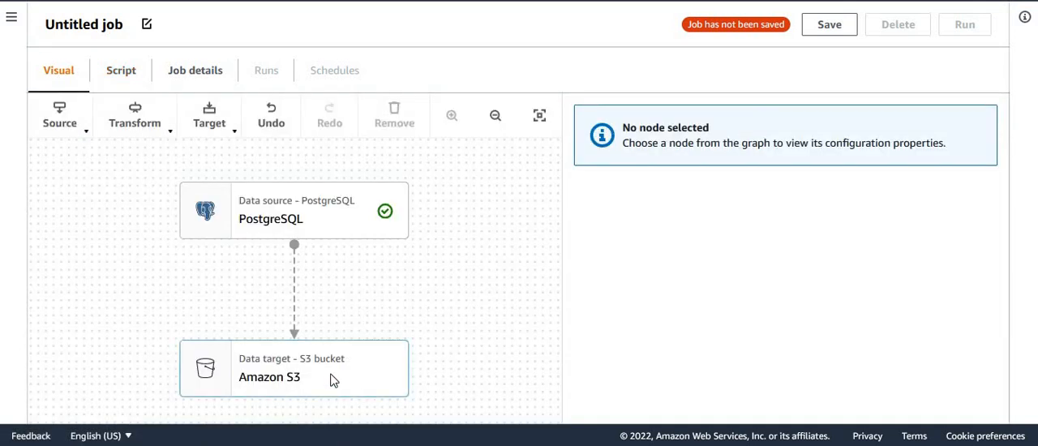
# Step: Set the Amazon S3 target's format to Parquet and its compression type to Snappy
pyautogui.click(215, 367)
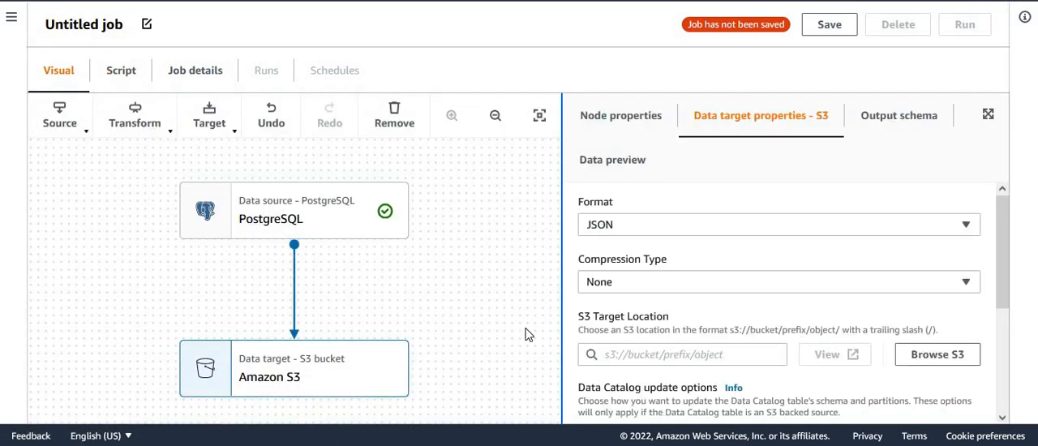
pyautogui.click(973, 227)
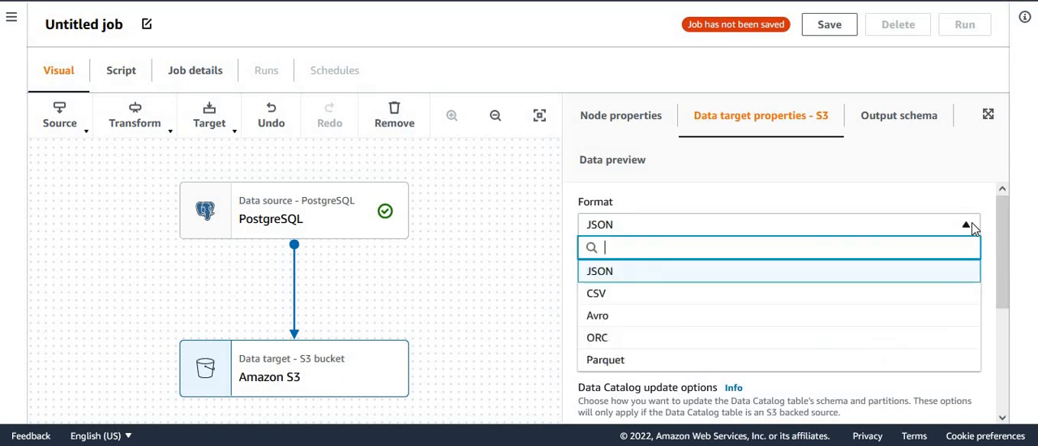
pyautogui.click(617, 358)
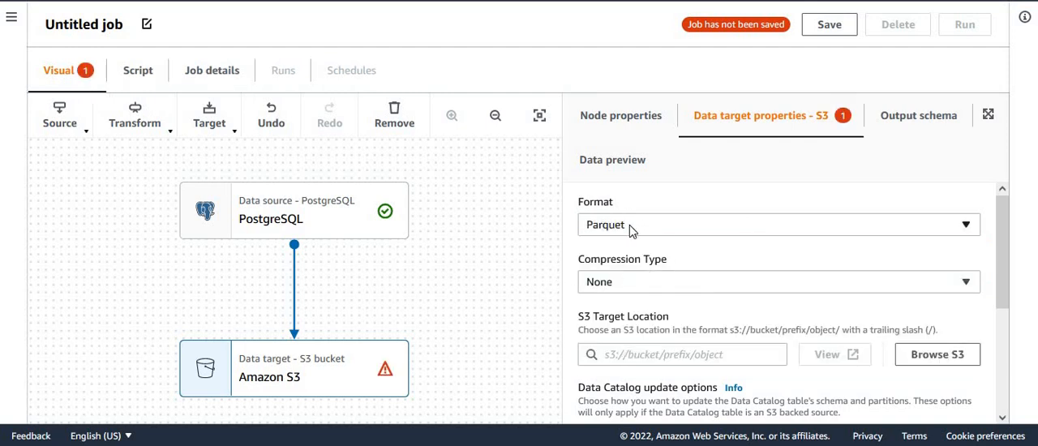
pyautogui.click(659, 291)
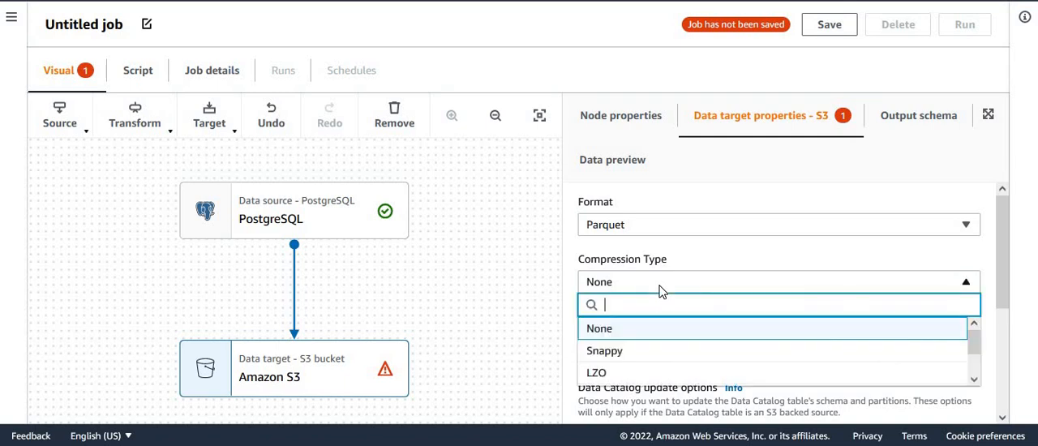
pyautogui.click(632, 354)
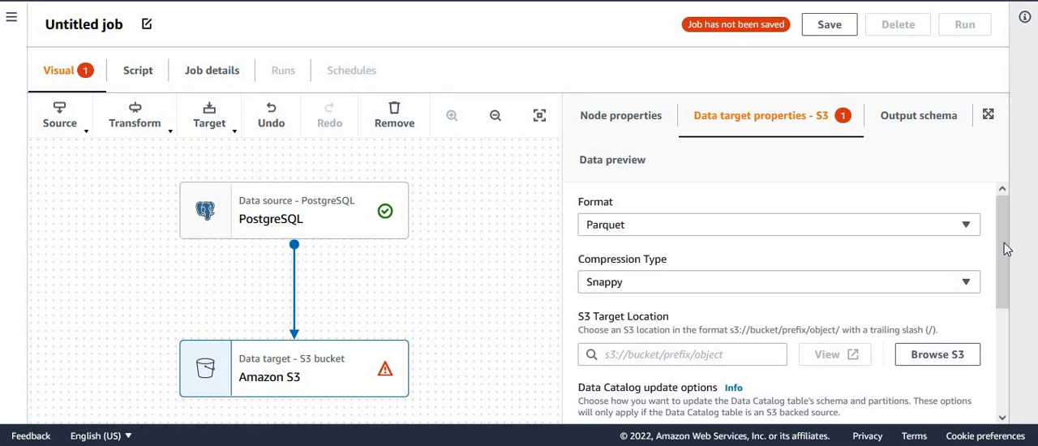
# Step: Browse the S3 buckets and set the S3 target location to the booksnopartition folder in dojo-dataset
pyautogui.scroll(-1, 1005, 258)
pyautogui.click(750, 284)
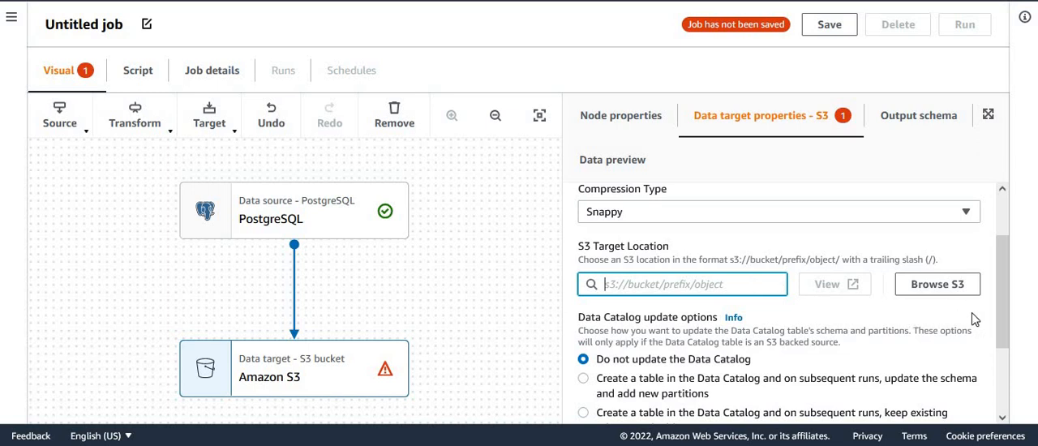
pyautogui.click(939, 286)
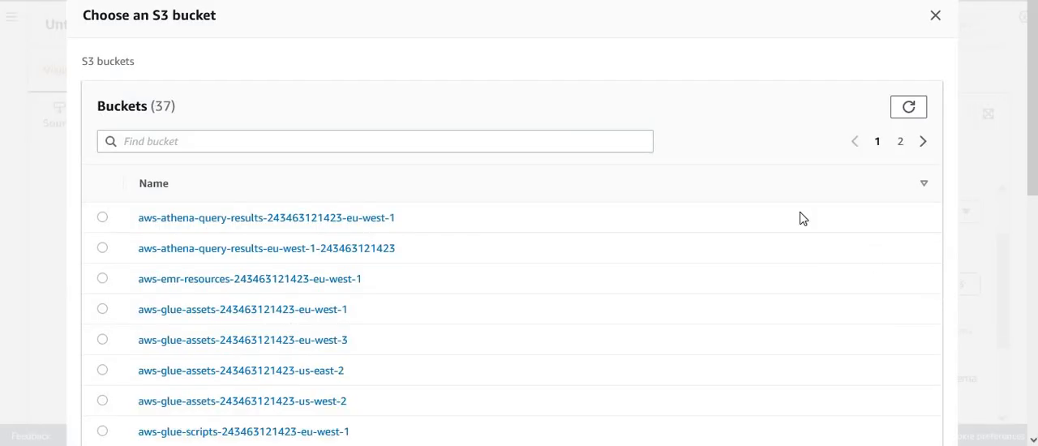
pyautogui.scroll(-6, 1034, 209)
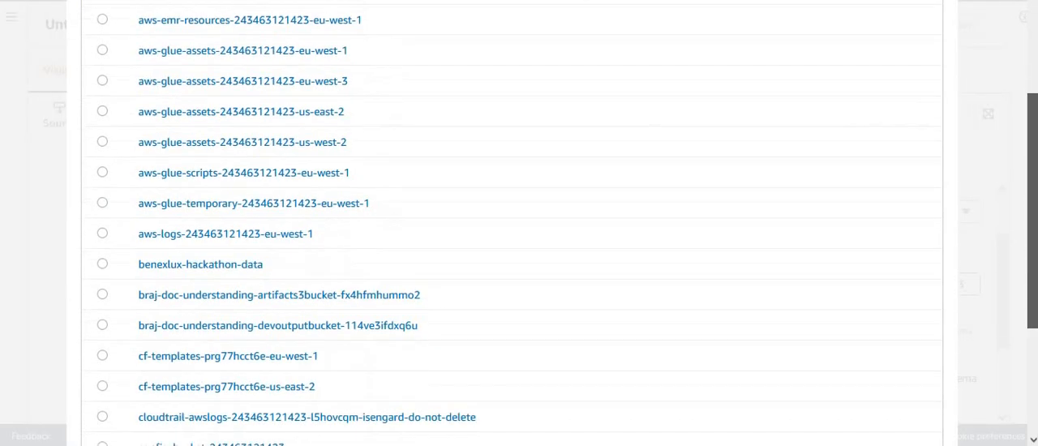
pyautogui.scroll(6, 1022, 143)
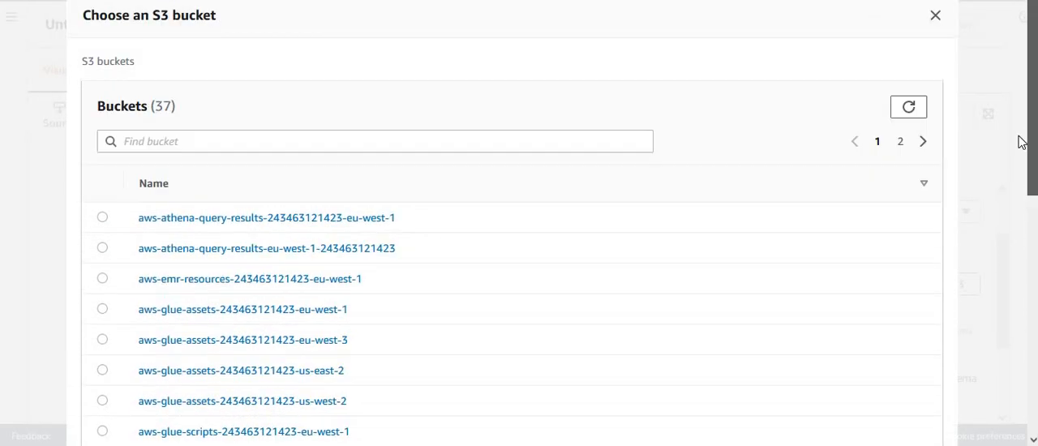
pyautogui.click(900, 143)
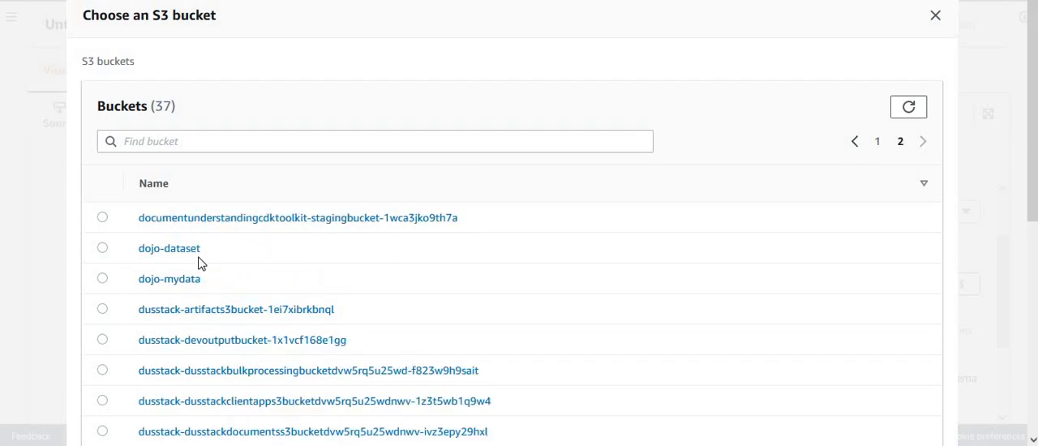
pyautogui.click(176, 249)
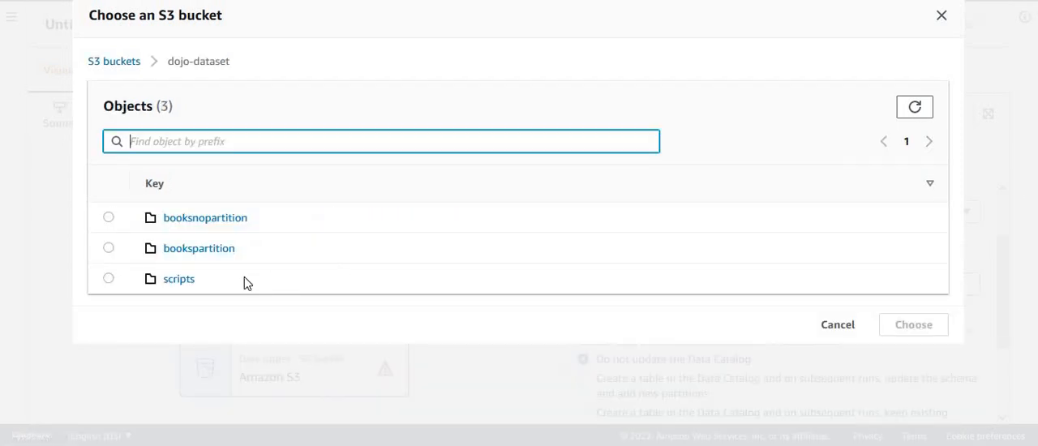
pyautogui.click(109, 218)
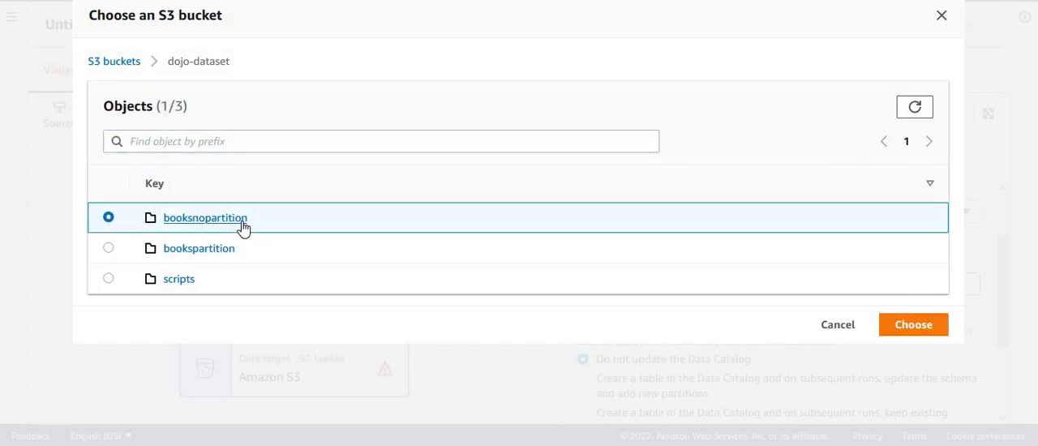
pyautogui.click(911, 328)
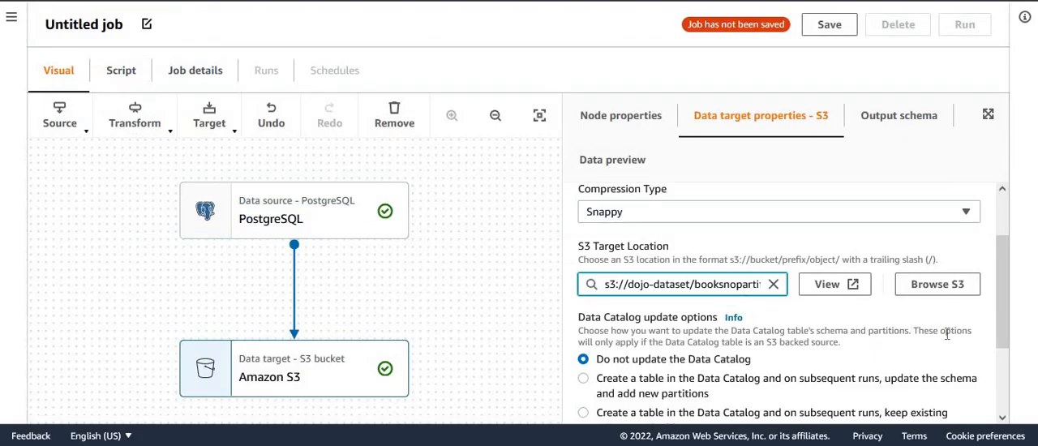
# Step: Have the S3 target create a Data Catalog table in dojodb, updating the schema and adding new partitions on subsequent runs
pyautogui.scroll(-3, 1026, 328)
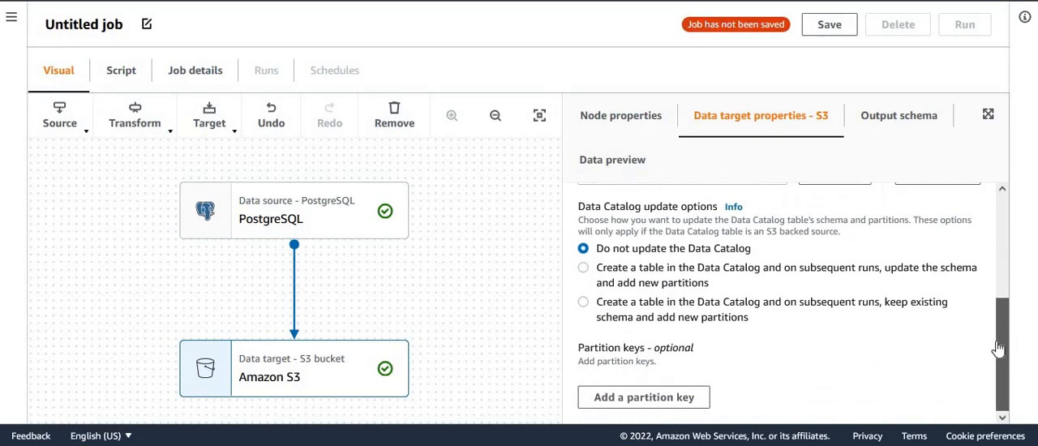
pyautogui.click(583, 269)
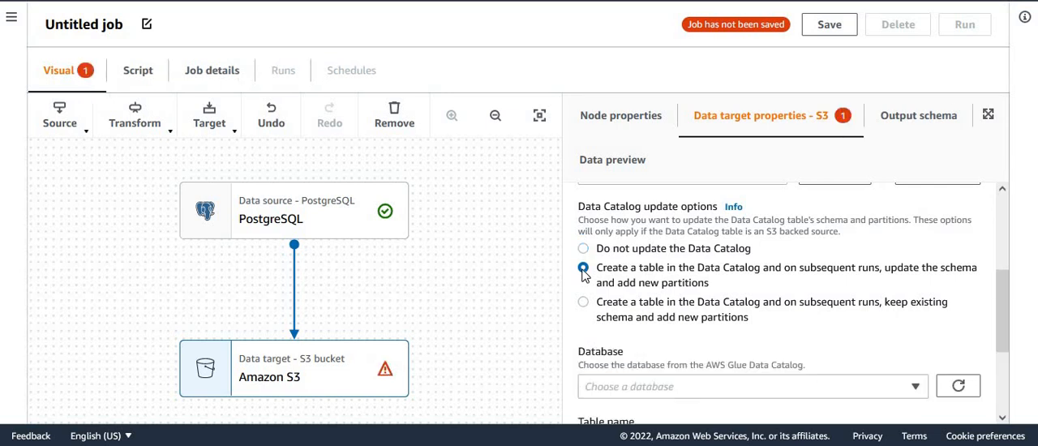
pyautogui.scroll(-2, 1020, 341)
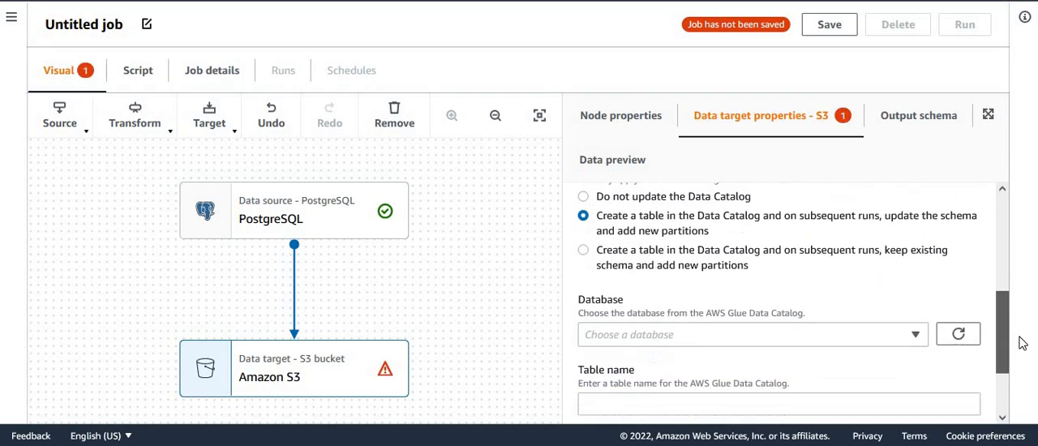
pyautogui.click(895, 304)
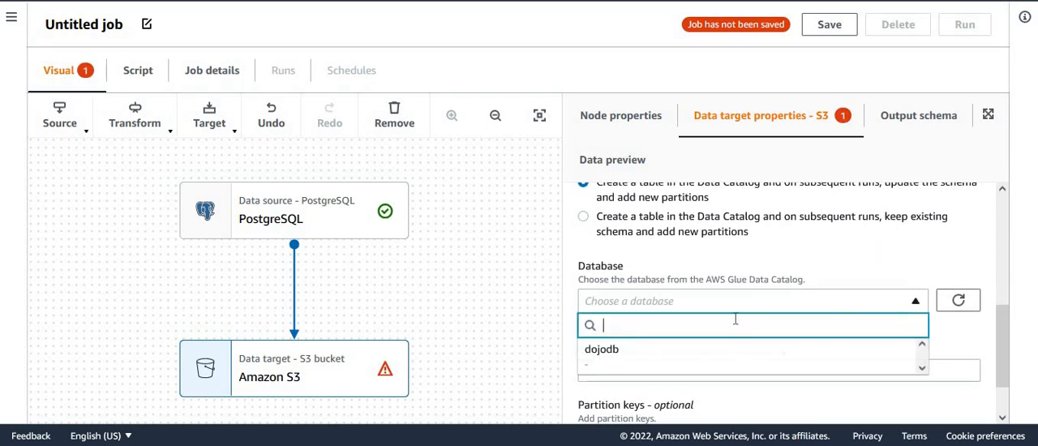
pyautogui.click(616, 350)
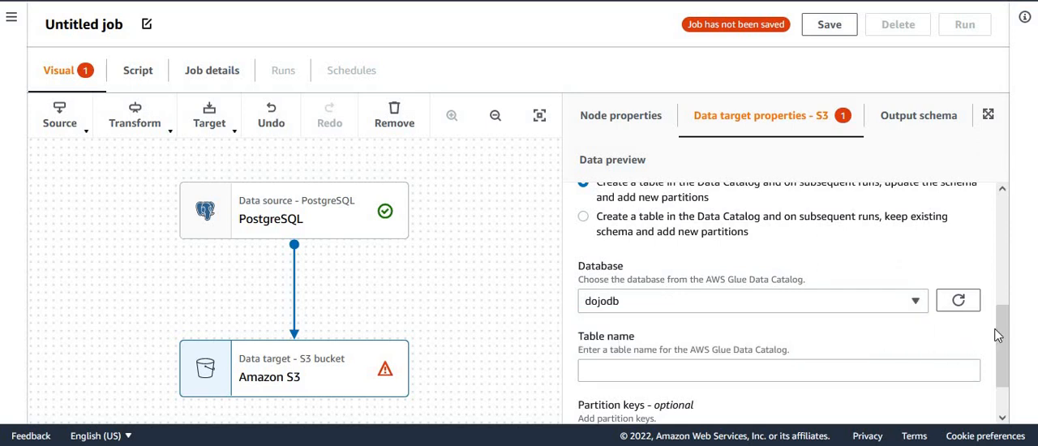
# Step: Name the S3 target's Data Catalog table booknoparttable
pyautogui.scroll(-1, 914, 336)
pyautogui.click(851, 312)
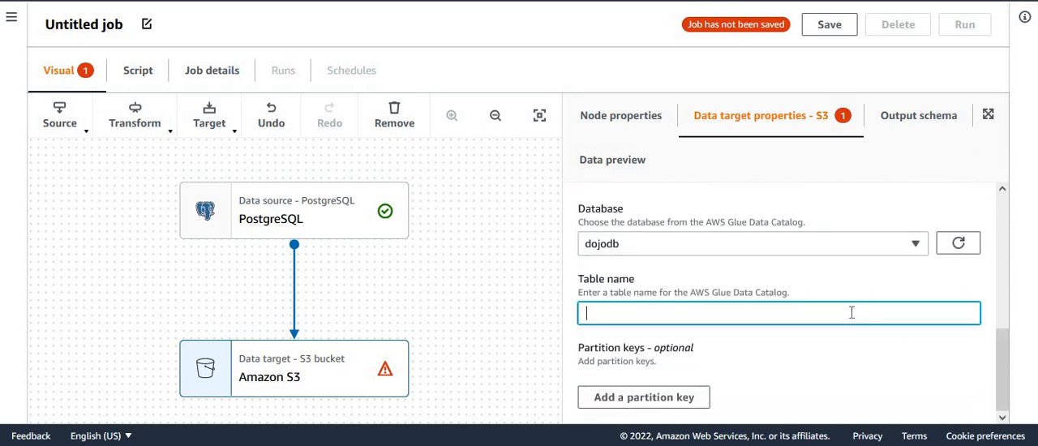
pyautogui.write('booknopartition')
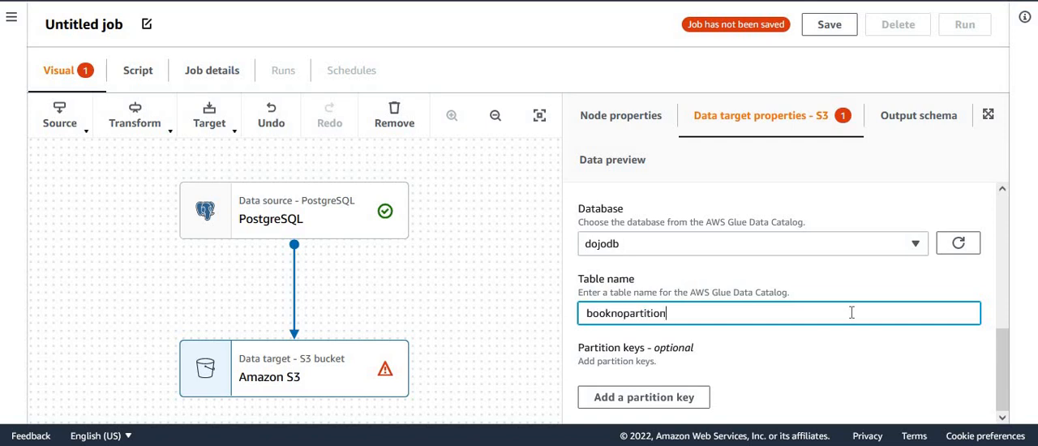
pyautogui.press('BackSpace')
pyautogui.press('BackSpace')
pyautogui.press('BackSpace')
pyautogui.press('BackSpace')
pyautogui.press('BackSpace')
pyautogui.write('table')
pyautogui.click(651, 349)
pyautogui.click(659, 313)
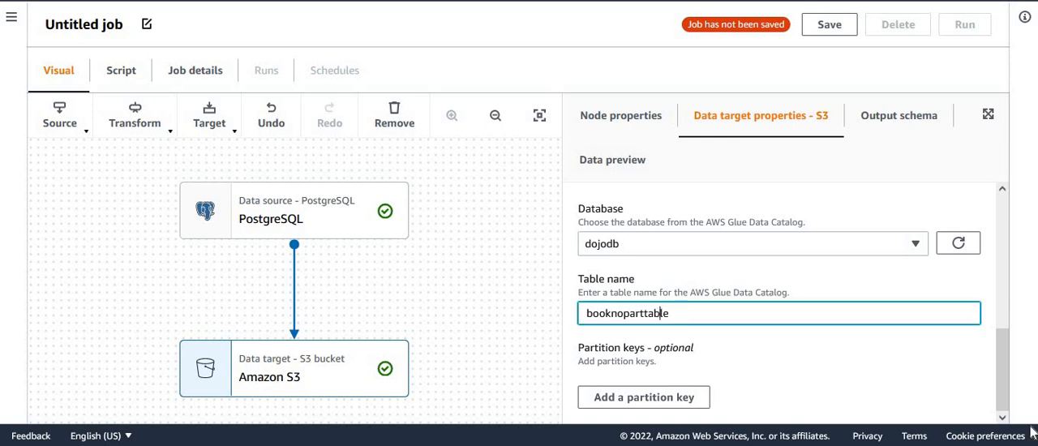
pyautogui.click(1007, 385)
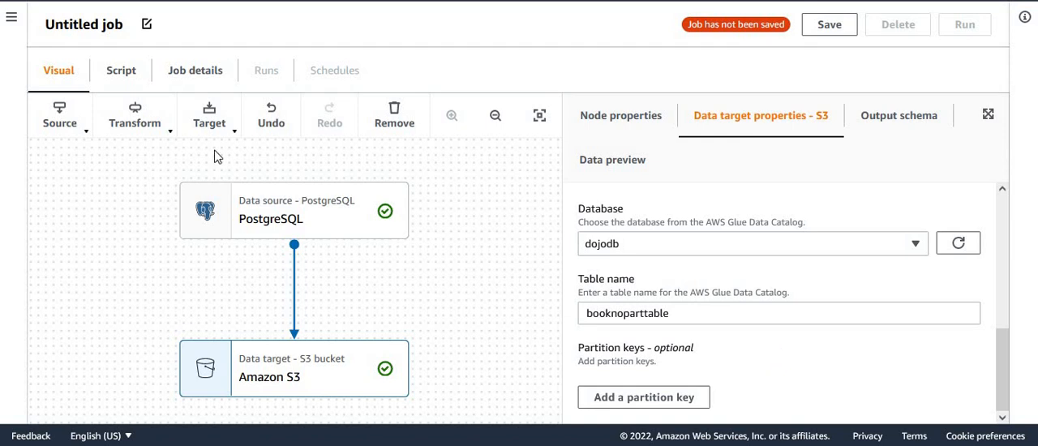
# Step: Rename the job as dojogluejob in its basic properties
pyautogui.click(203, 80)
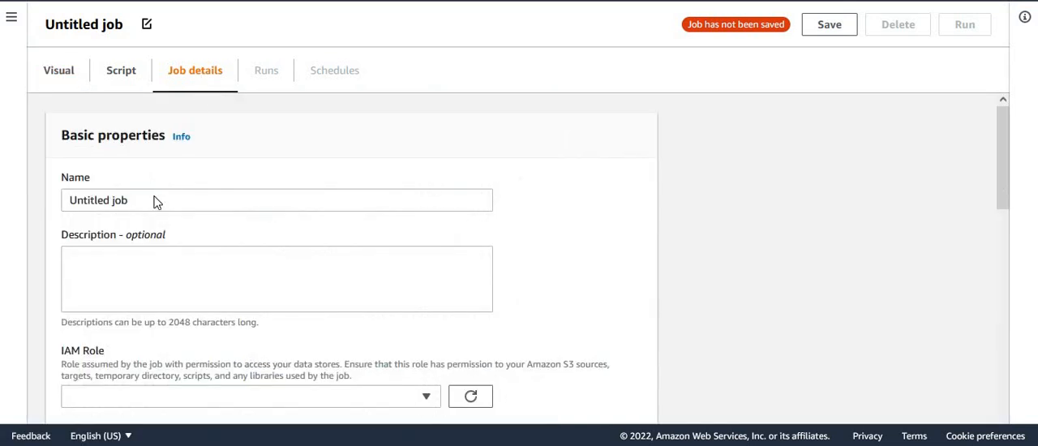
pyautogui.moveTo(153, 204); pyautogui.dragTo(18, 195)
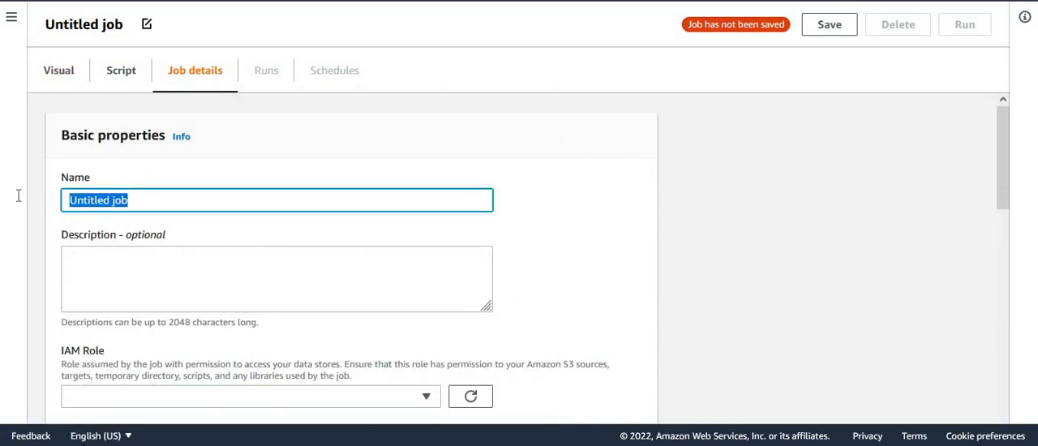
pyautogui.write('doj')
pyautogui.write('ogl')
pyautogui.write('ho')
pyautogui.press('BackSpace')
pyautogui.press('BackSpace')
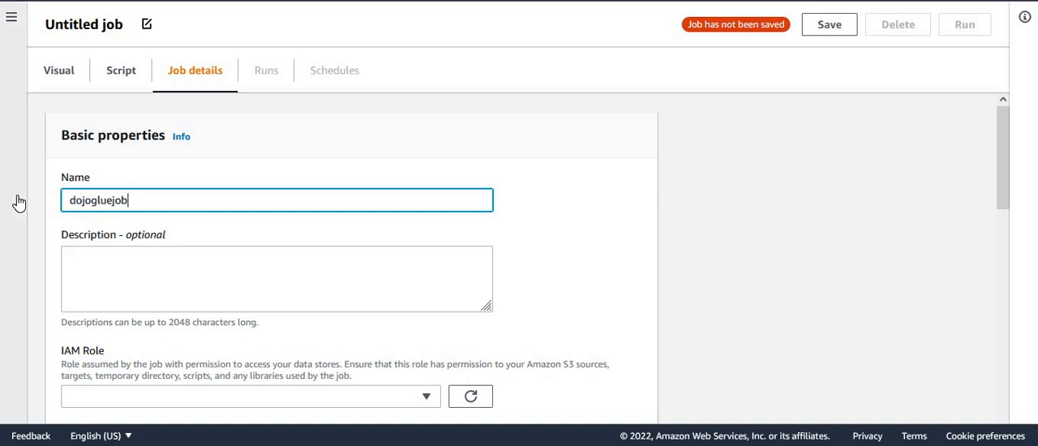
# Step: Find the dojo roles and assign dojo-glue-role as the job's IAM role
pyautogui.moveTo(1008, 151); pyautogui.dragTo(1005, 225)
pyautogui.click(296, 210)
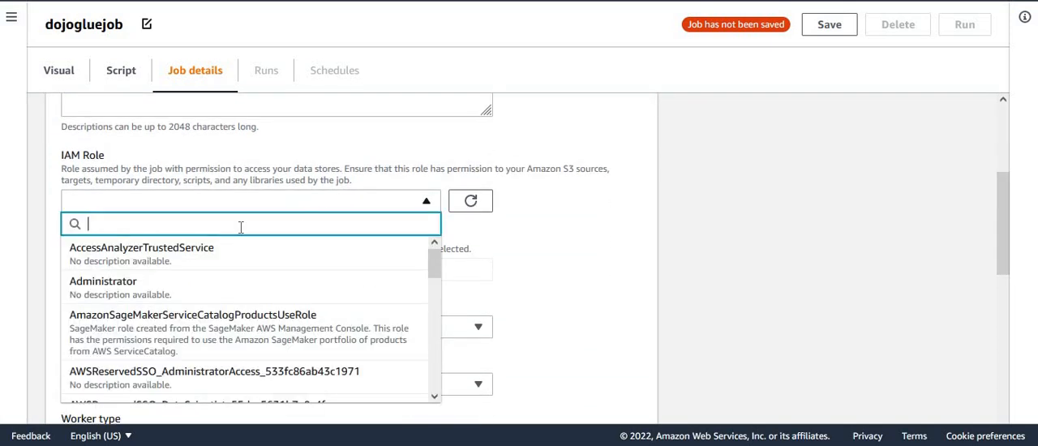
pyautogui.write('dojo')
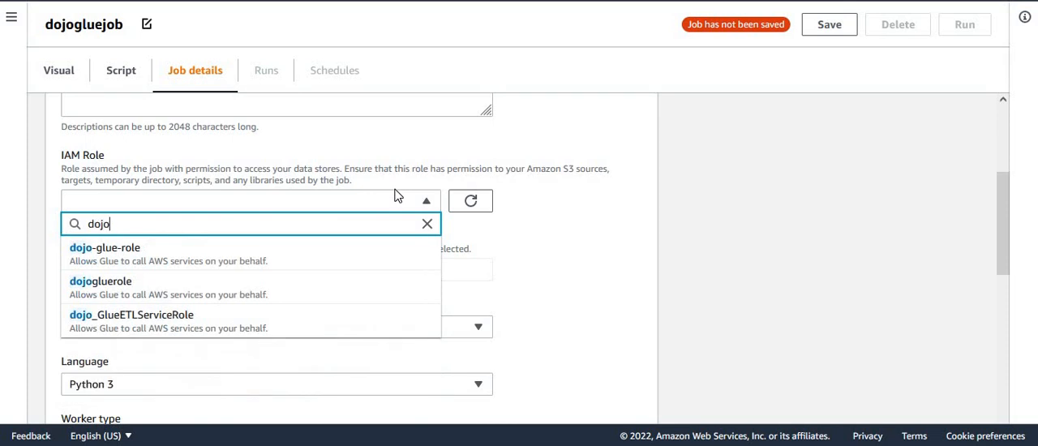
pyautogui.click(402, 261)
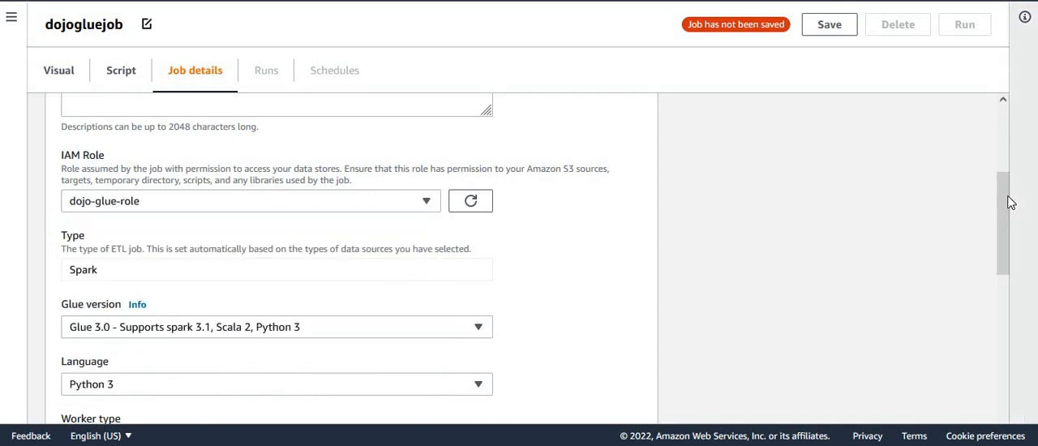
# Step: Set the job's number of retries to 0 and save the job
pyautogui.moveTo(1010, 203); pyautogui.dragTo(1012, 258)
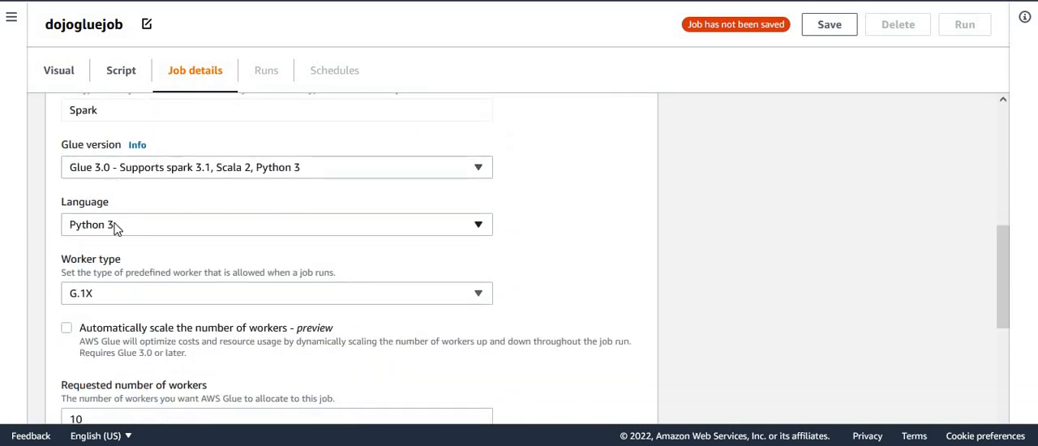
pyautogui.moveTo(1012, 316); pyautogui.dragTo(1012, 413)
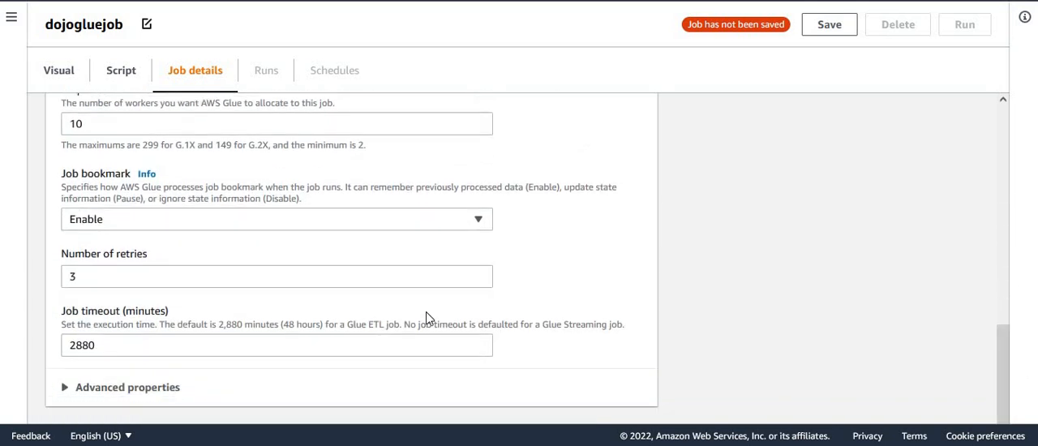
pyautogui.doubleClick(141, 280)
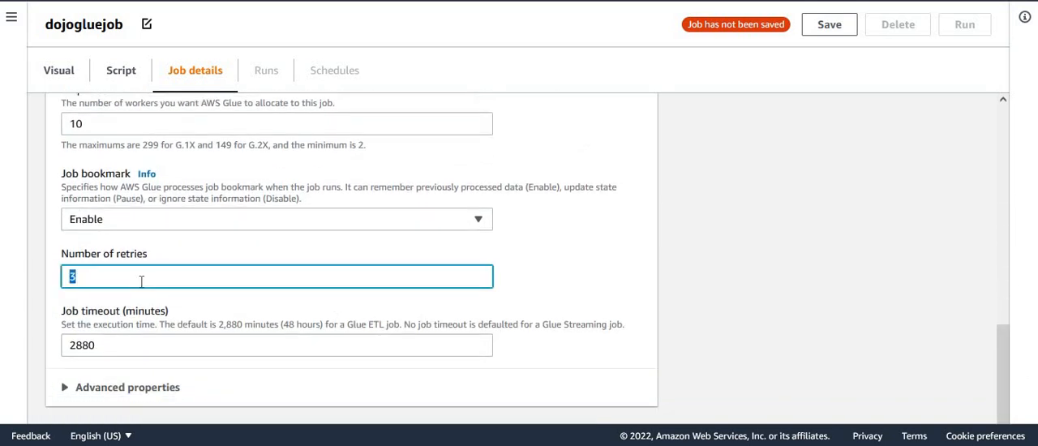
pyautogui.write('0')
pyautogui.click(572, 276)
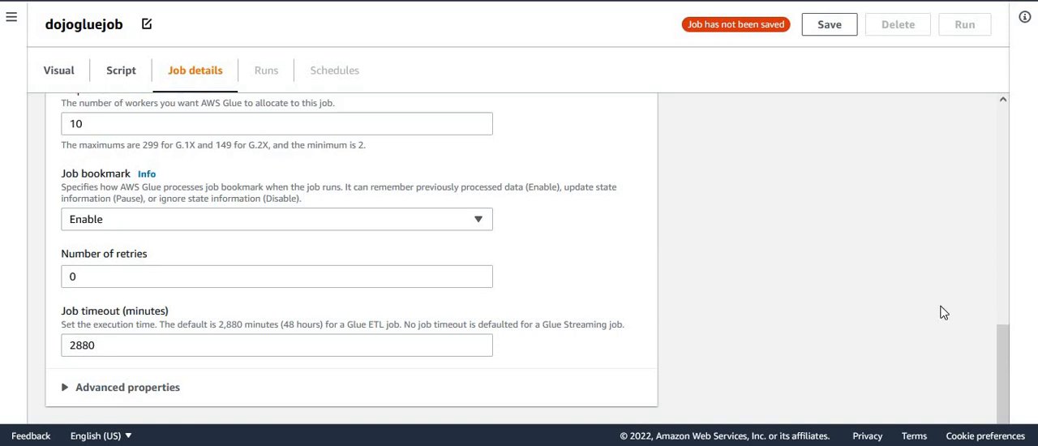
pyautogui.moveTo(1003, 365); pyautogui.dragTo(1003, 104)
pyautogui.click(835, 31)
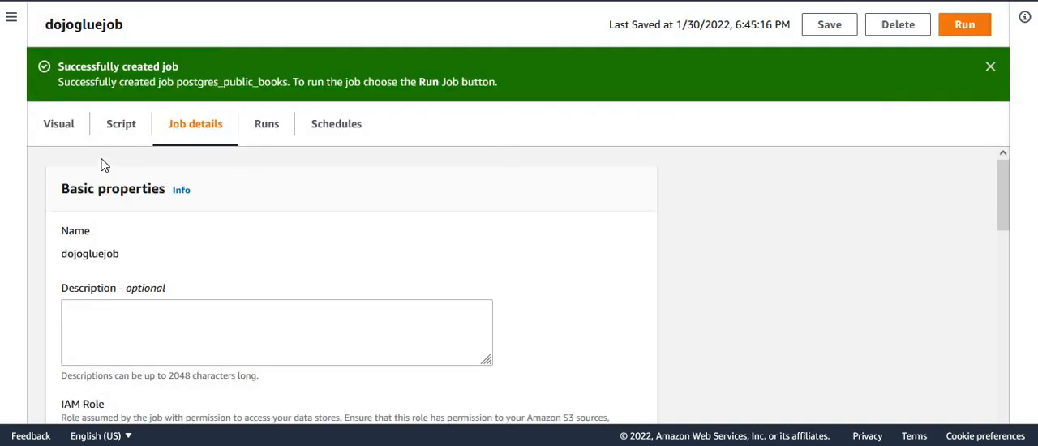
# Step: Return to the job's visual graph and run dojogluejob
pyautogui.click(57, 128)
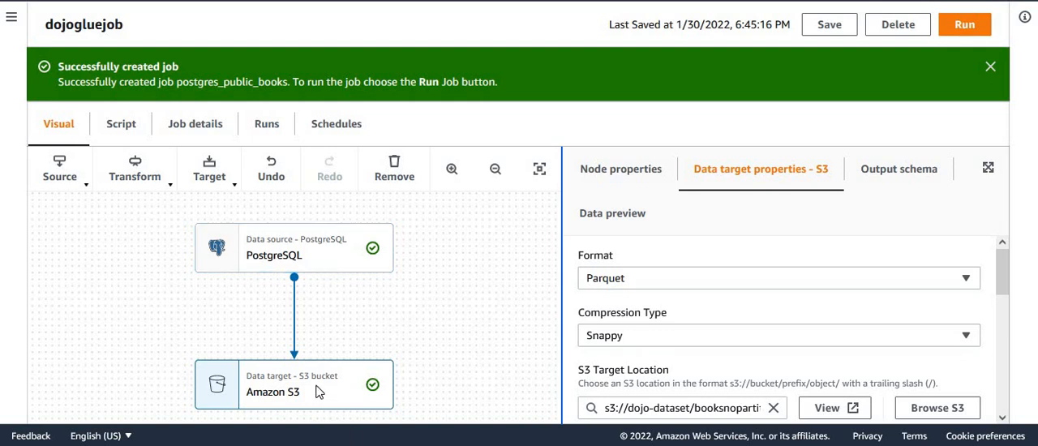
pyautogui.moveTo(1001, 276); pyautogui.dragTo(1028, 277)
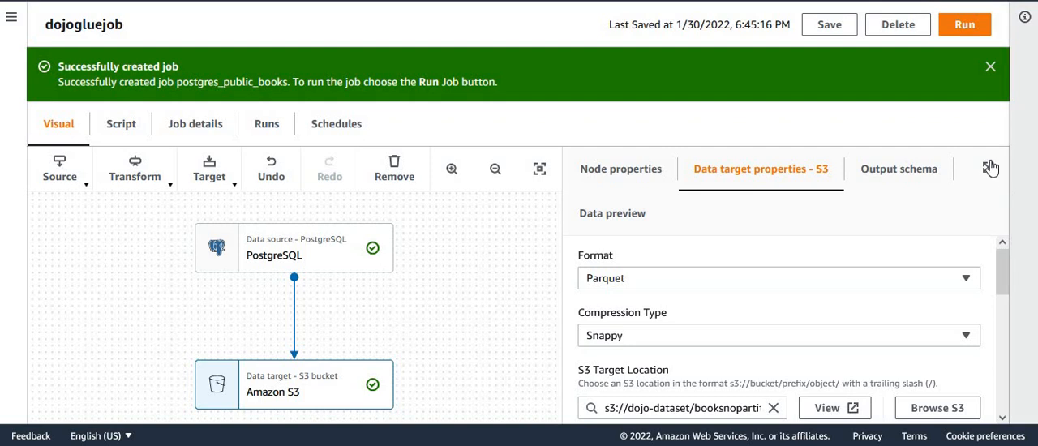
pyautogui.click(964, 26)
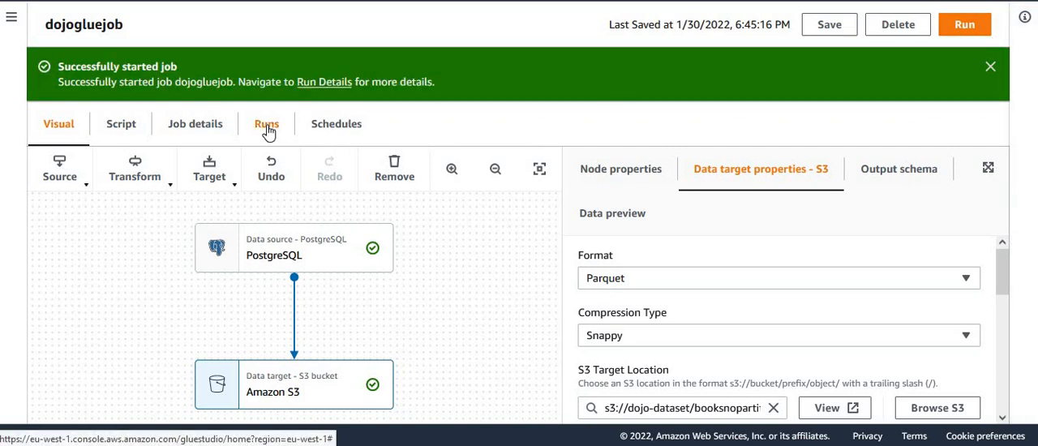
# Step: Check the run status of dojogluejob in its recent job runs
pyautogui.click(268, 130)
pyautogui.moveTo(1005, 225); pyautogui.dragTo(1015, 259)
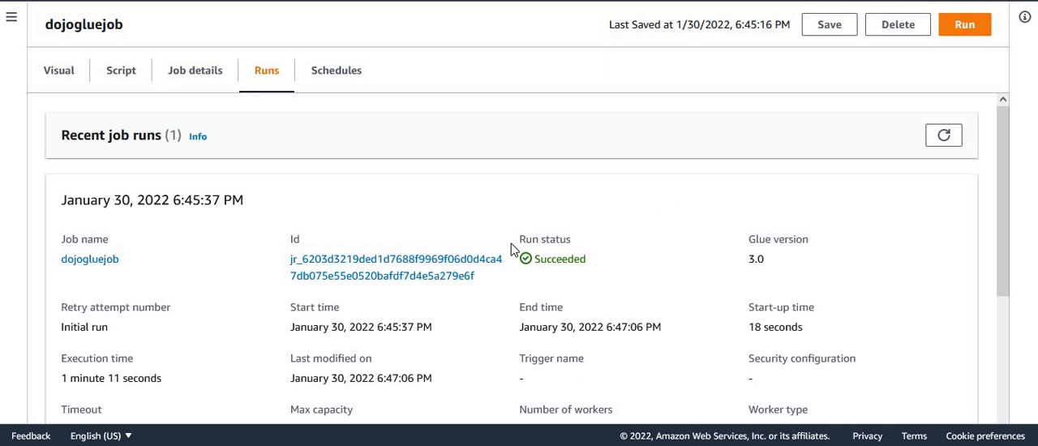
pyautogui.doubleClick(559, 258)
pyautogui.click(669, 223)
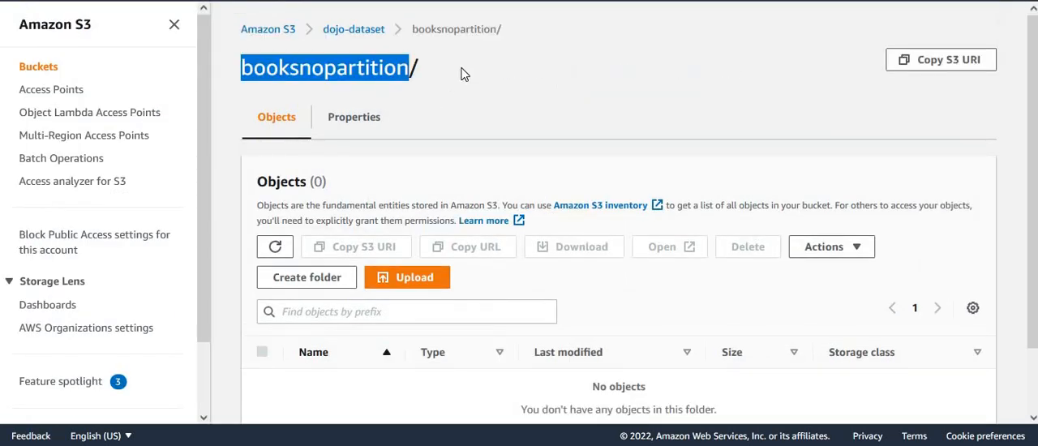
# Step: In Amazon S3, refresh the booksnopartition folder of dojo-dataset and check the files written by the job
pyautogui.click(460, 107)
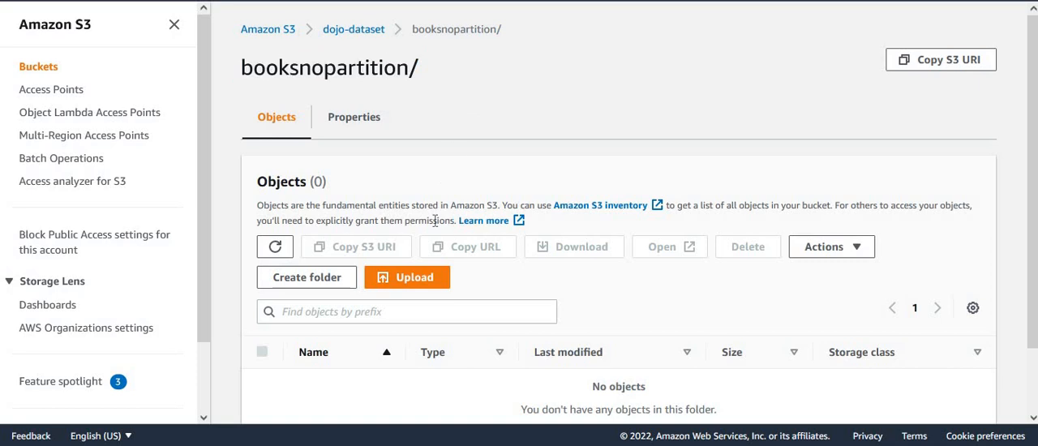
pyautogui.click(173, 30)
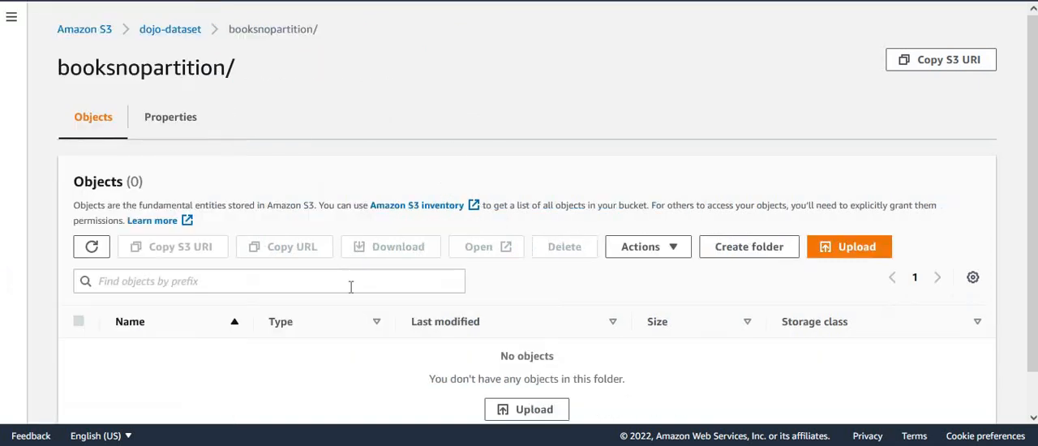
pyautogui.click(92, 247)
pyautogui.moveTo(1034, 122); pyautogui.dragTo(1034, 162)
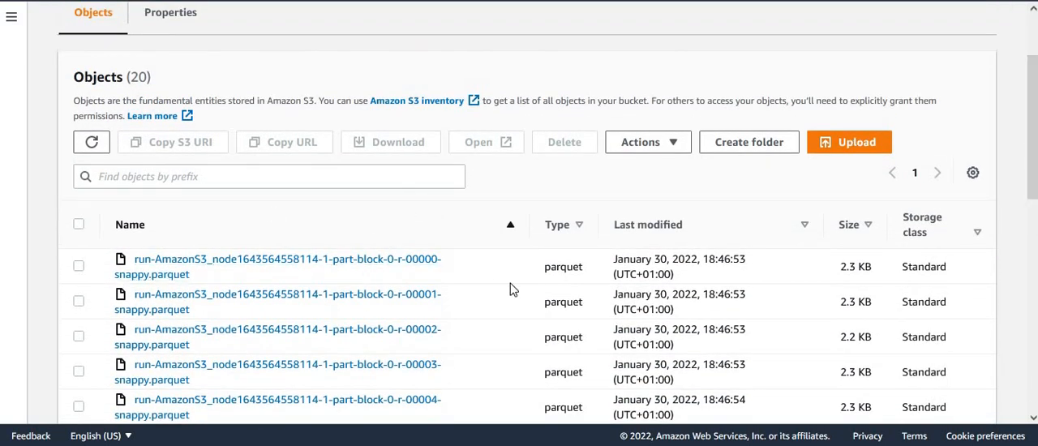
pyautogui.doubleClick(139, 78)
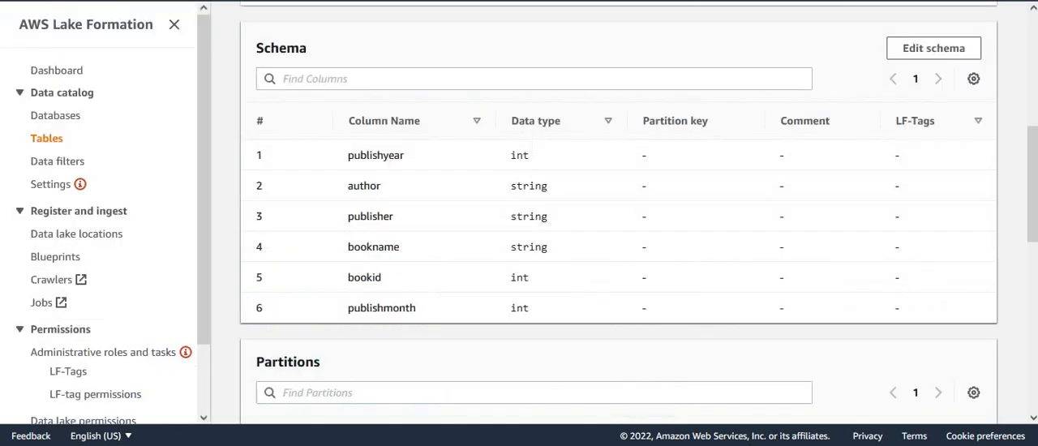
# Step: In AWS Lake Formation, open the booknoparttable table and examine its data format, schema and partitions
pyautogui.click(36, 136)
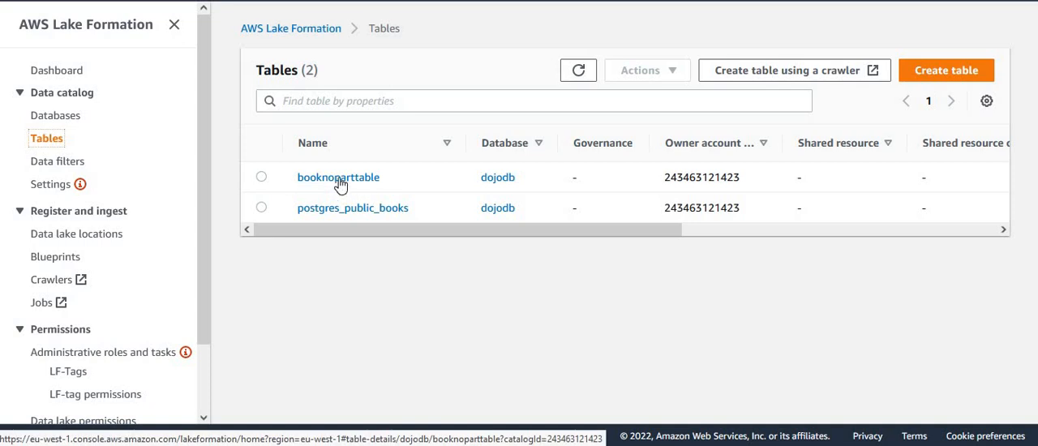
pyautogui.click(340, 180)
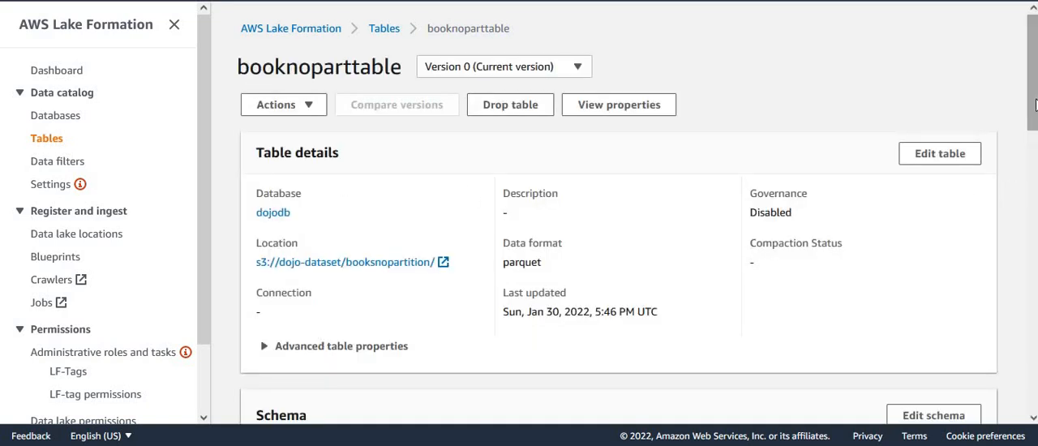
pyautogui.scroll(-1, 1035, 104)
pyautogui.doubleClick(521, 186)
pyautogui.scroll(-1, 1032, 168)
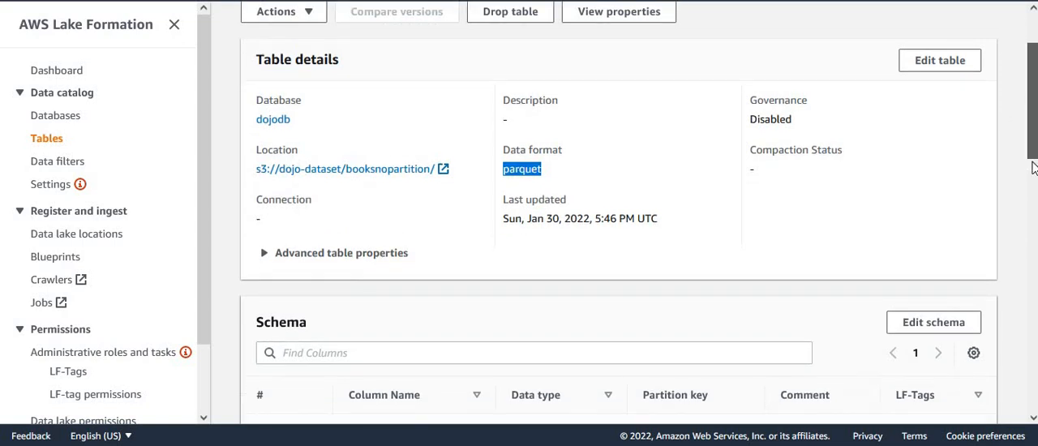
pyautogui.scroll(-3, 1033, 168)
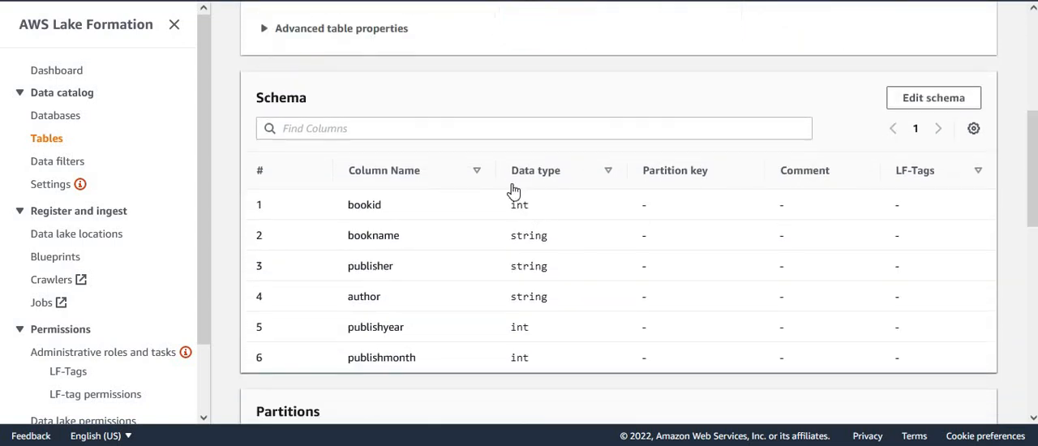
pyautogui.scroll(-1, 1033, 186)
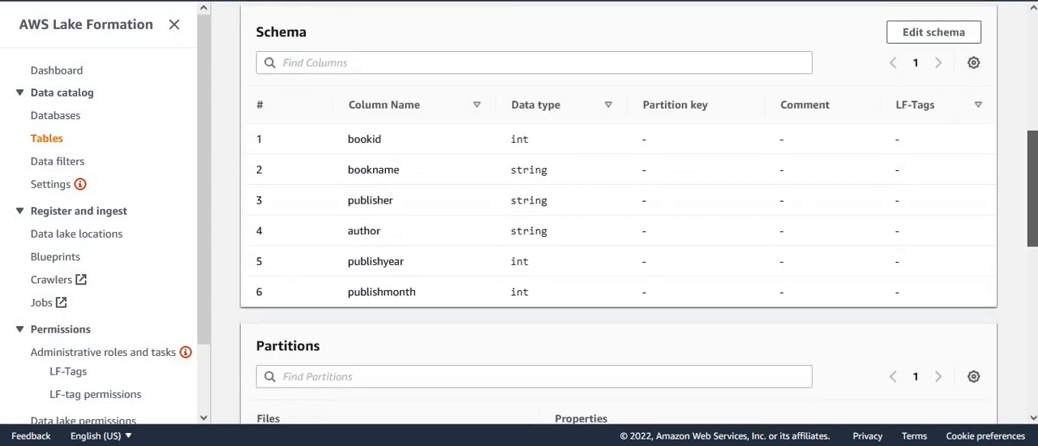
pyautogui.scroll(-2, 602, 243)
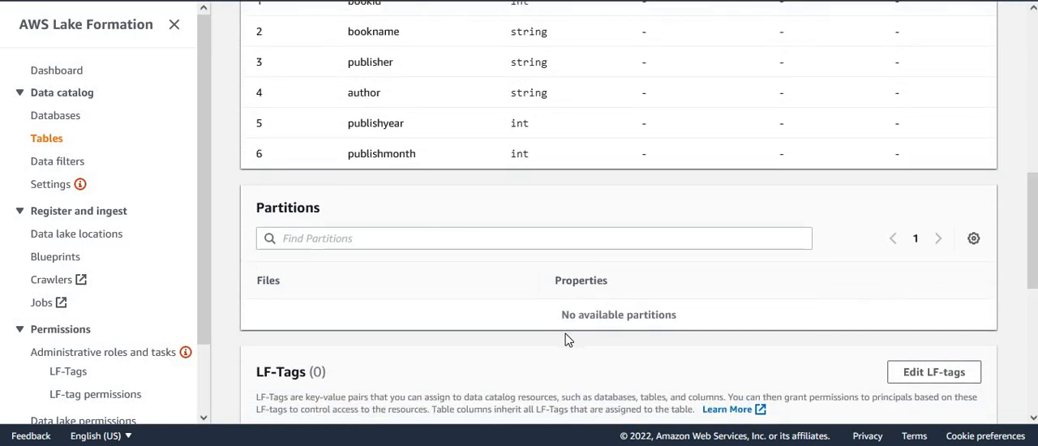
pyautogui.scroll(2, 1033, 251)
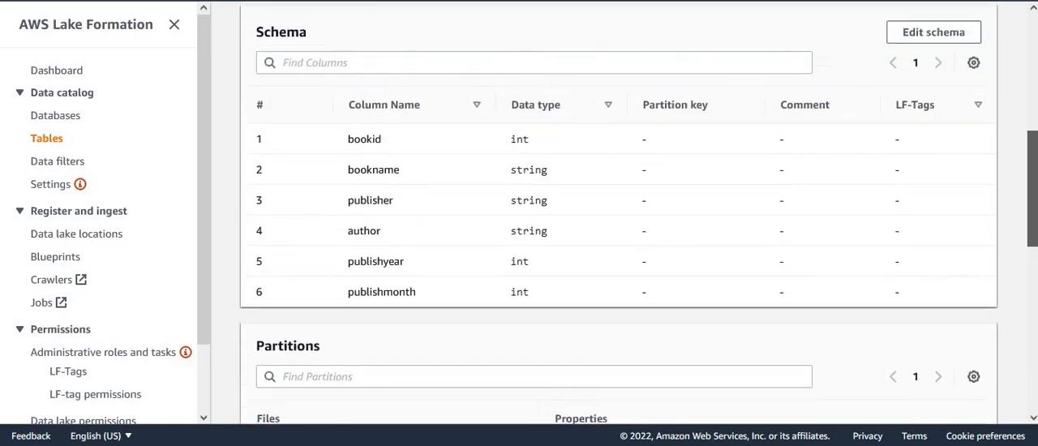
pyautogui.scroll(1, 619, 219)
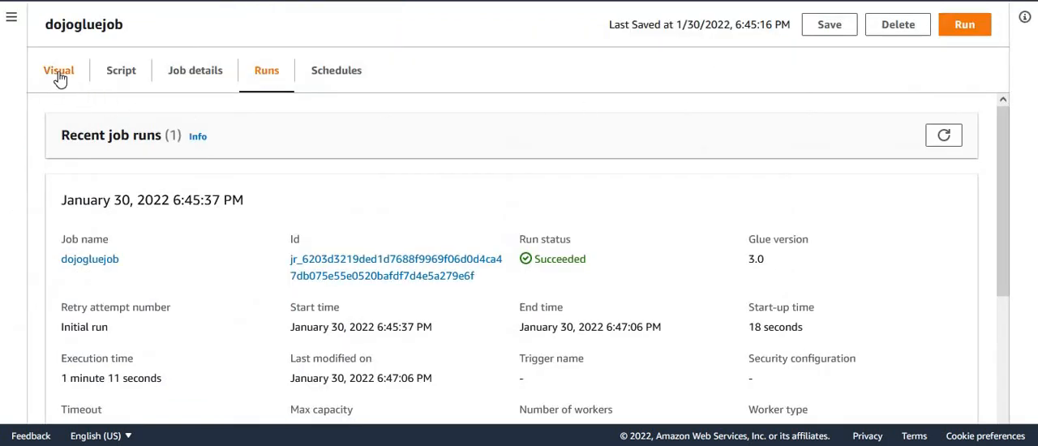
# Step: In the visual graph of dojogluejob in Glue Studio, change the S3 target location to the bookspartition folder of dojo-dataset
pyautogui.click(58, 73)
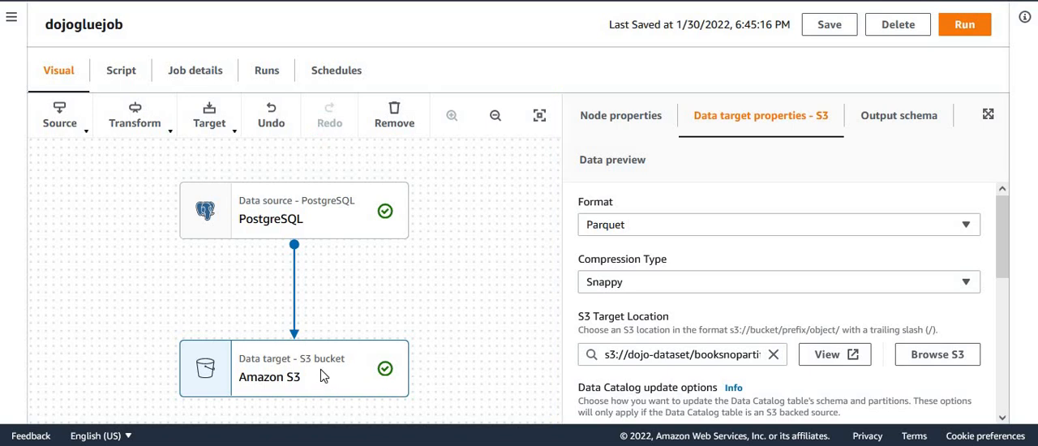
pyautogui.moveTo(1000, 221); pyautogui.dragTo(1003, 232)
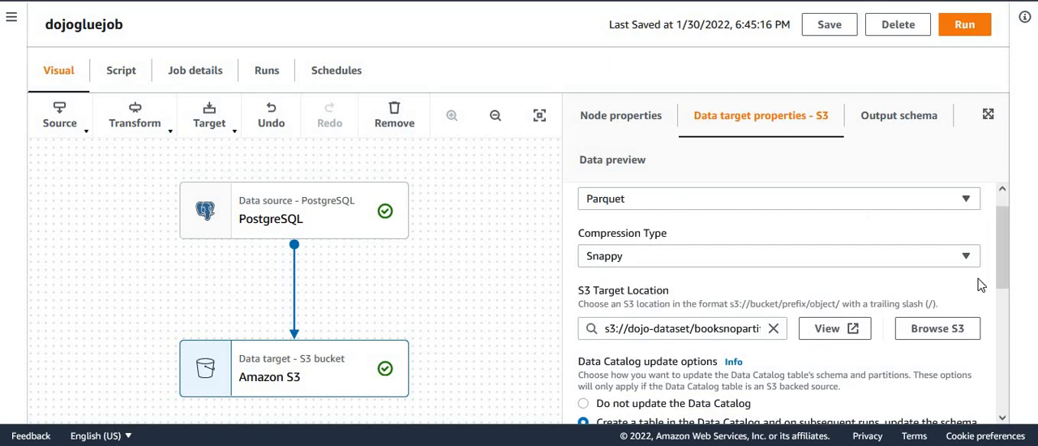
pyautogui.click(713, 328)
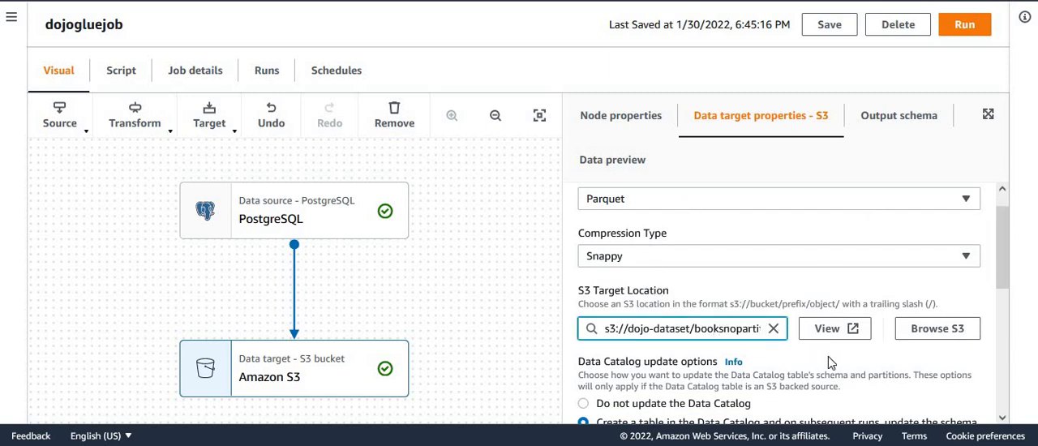
pyautogui.click(932, 330)
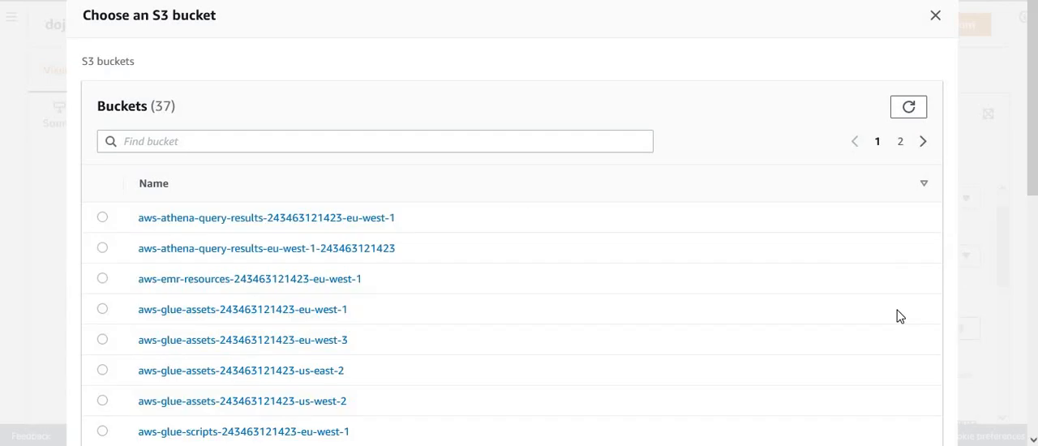
pyautogui.click(900, 143)
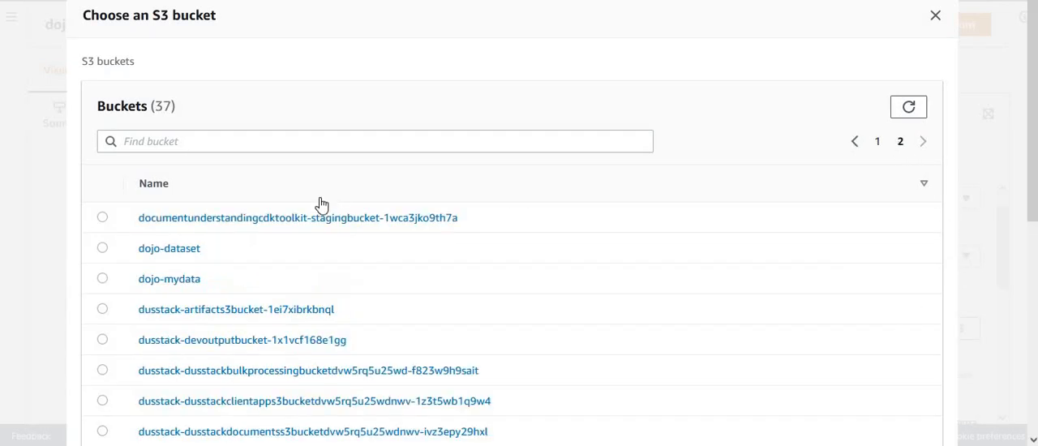
pyautogui.click(179, 257)
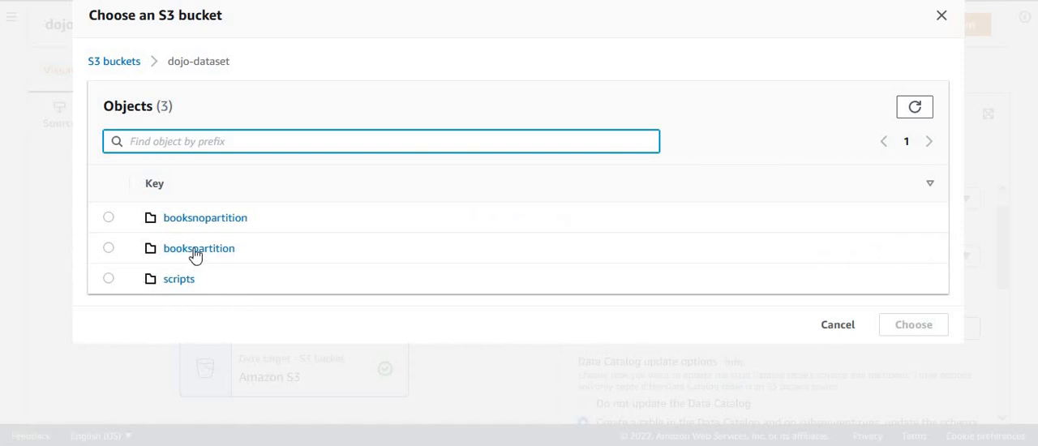
pyautogui.click(108, 248)
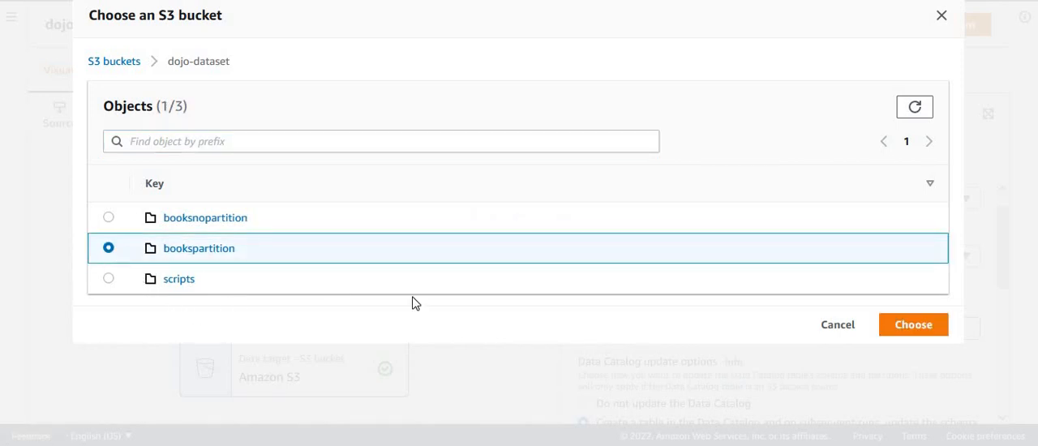
pyautogui.click(906, 325)
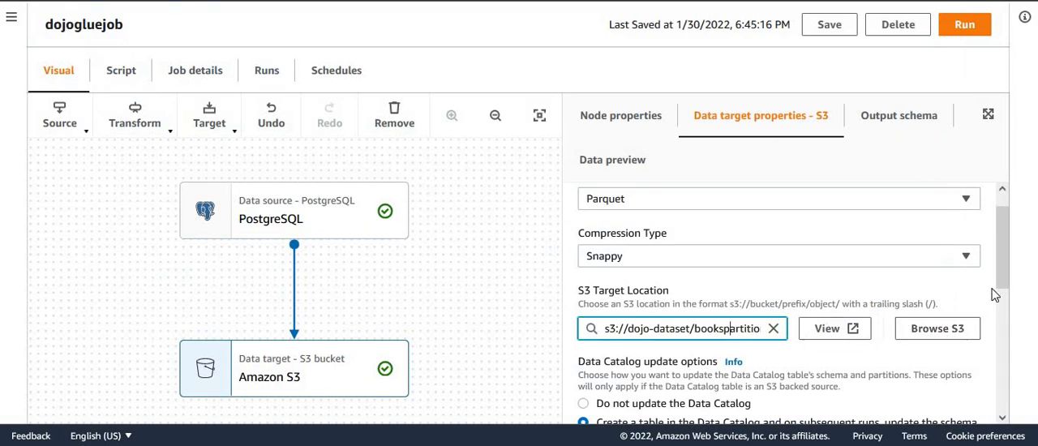
# Step: Change the S3 target's Data Catalog table name to bookparttable
pyautogui.moveTo(999, 250); pyautogui.dragTo(1006, 293)
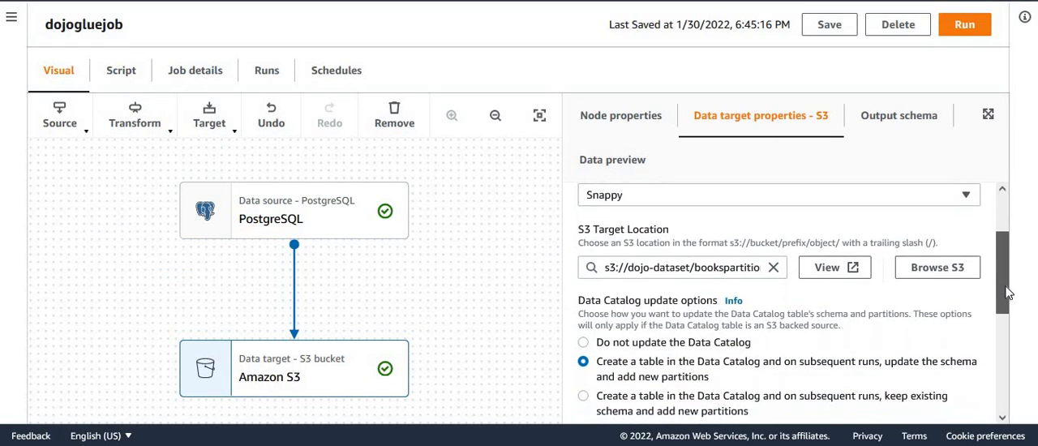
pyautogui.scroll(-2, 1006, 292)
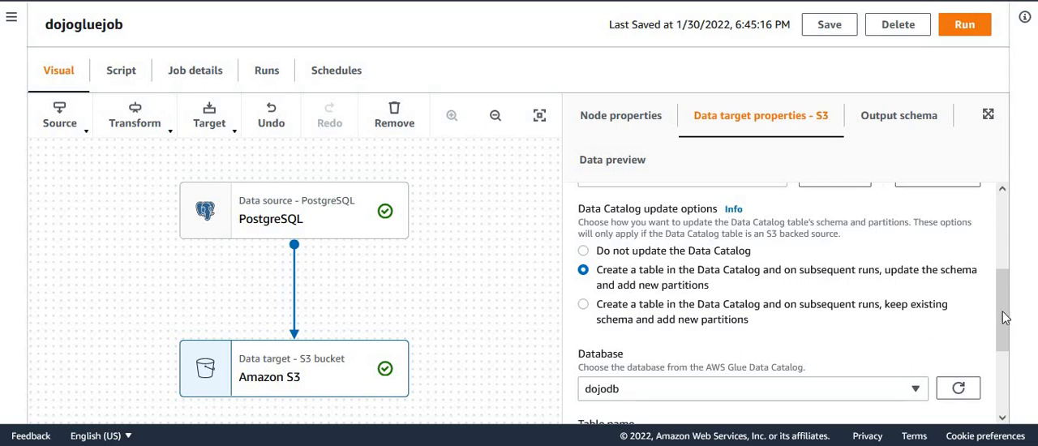
pyautogui.scroll(-2, 1005, 317)
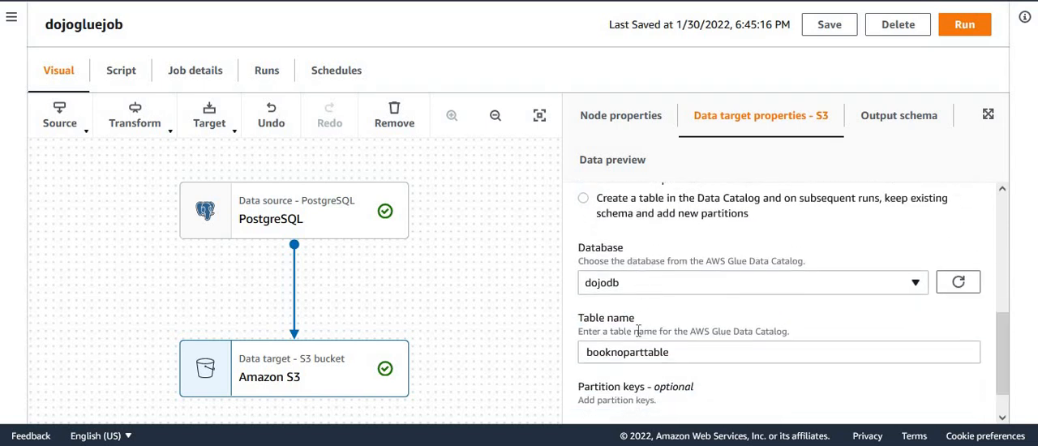
pyautogui.click(623, 354)
pyautogui.press('BackSpace')
pyautogui.press('BackSpace')
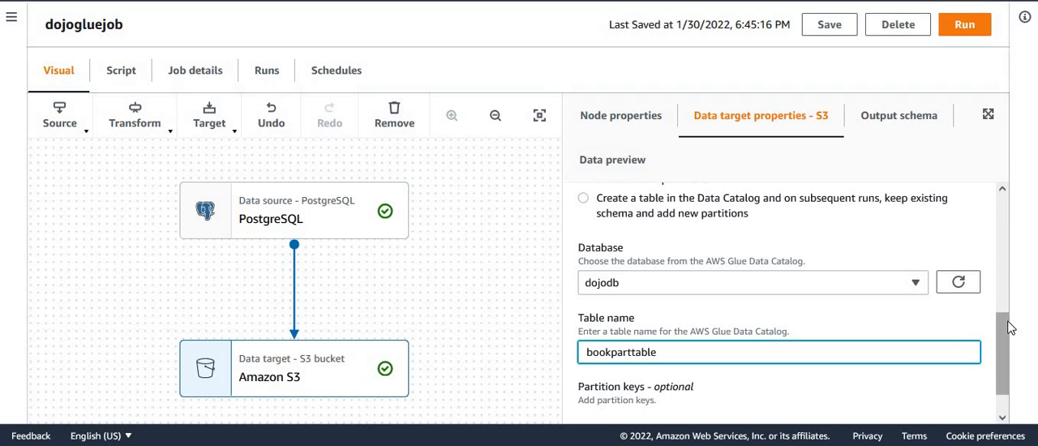
pyautogui.moveTo(1010, 331); pyautogui.dragTo(1023, 385)
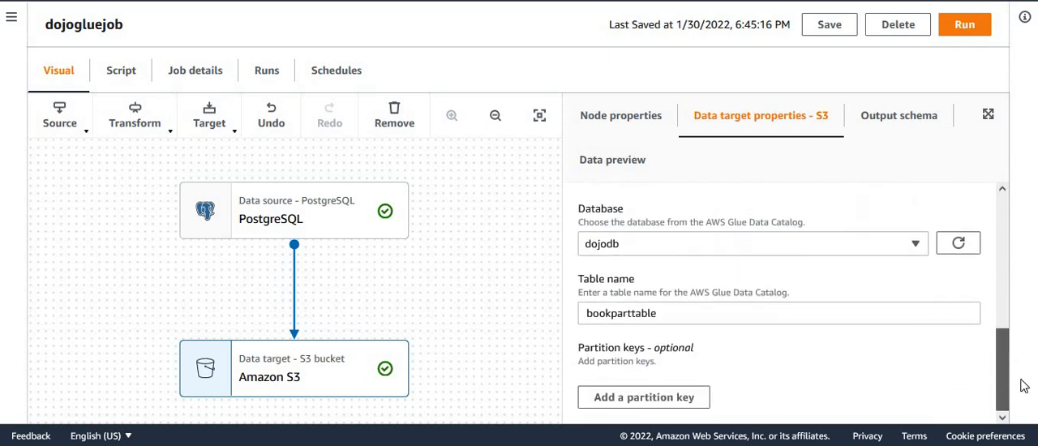
# Step: Add publishyear as the first and publishmonth as the second partition key of the S3 target
pyautogui.click(648, 397)
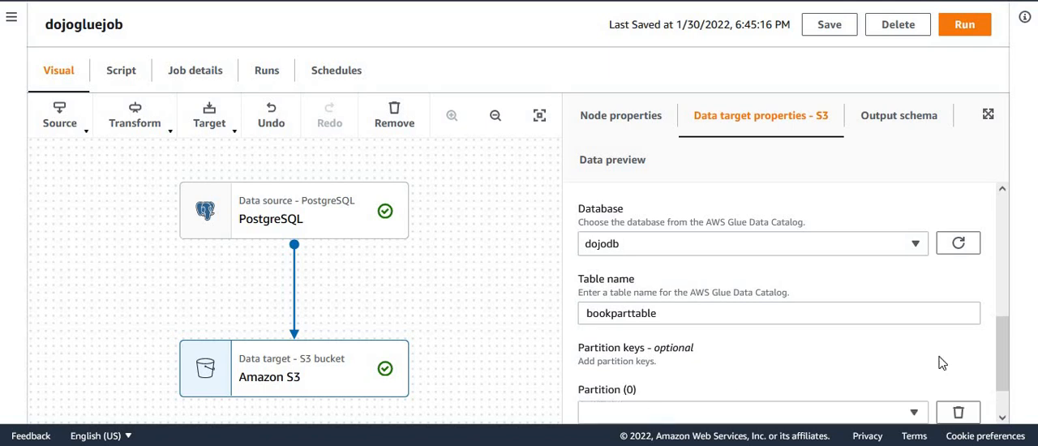
pyautogui.moveTo(1006, 357); pyautogui.dragTo(1013, 381)
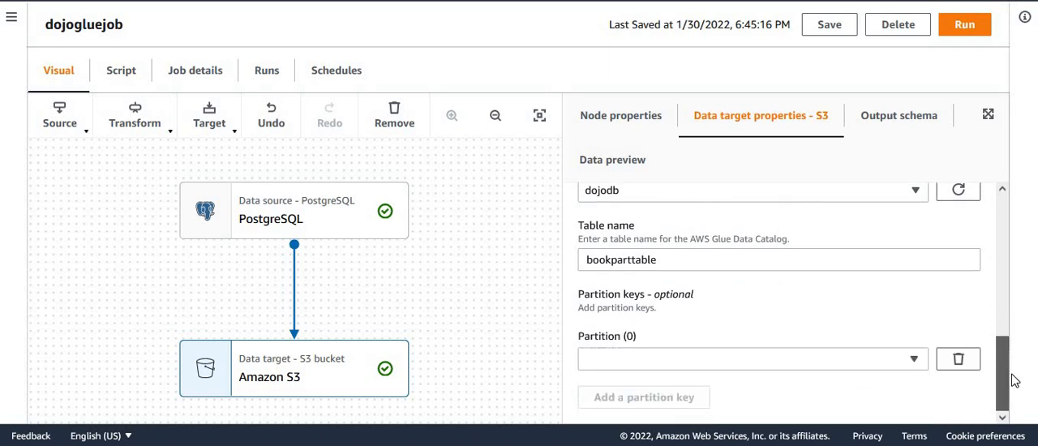
pyautogui.click(914, 358)
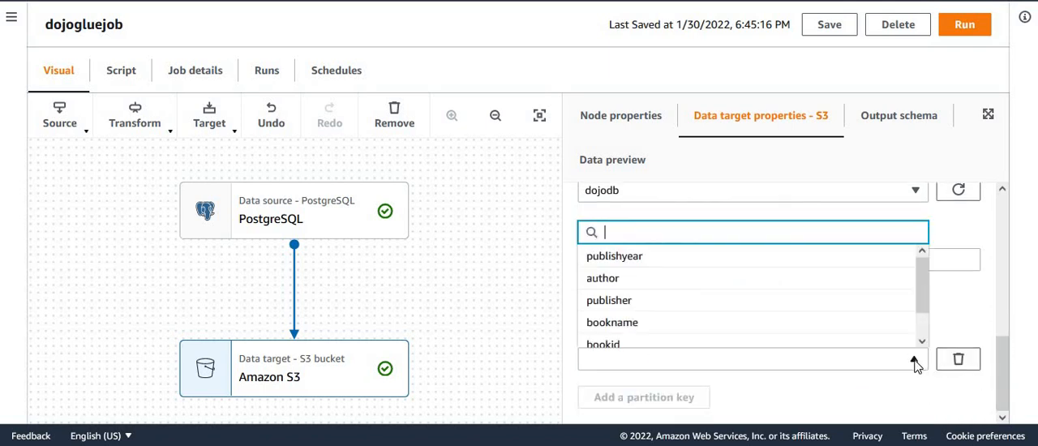
pyautogui.click(673, 259)
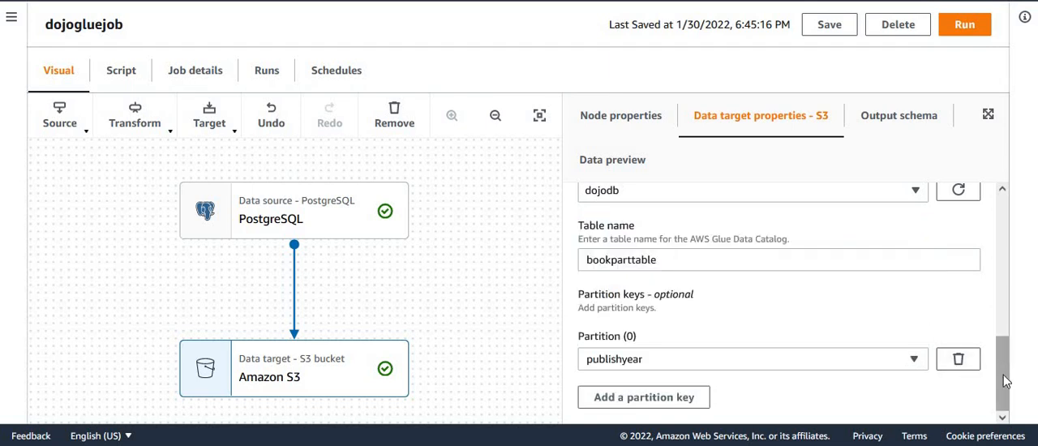
pyautogui.click(673, 399)
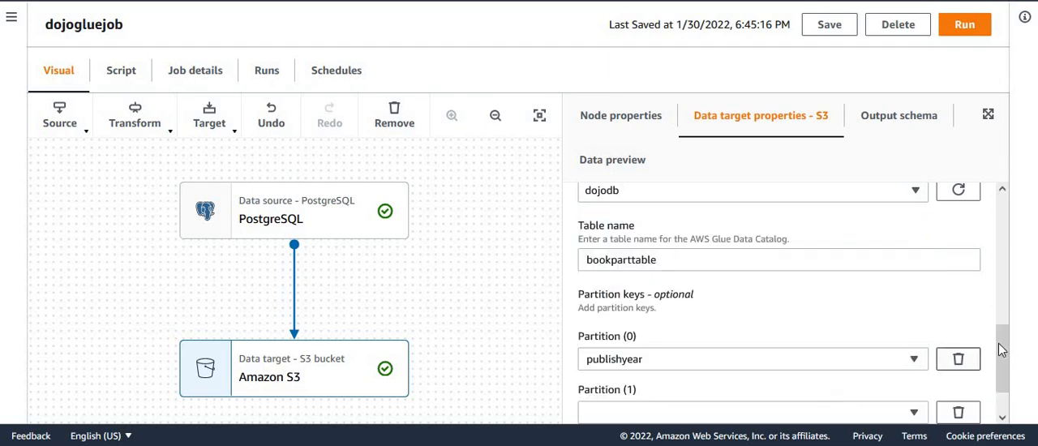
pyautogui.scroll(-2, 1000, 348)
pyautogui.click(896, 359)
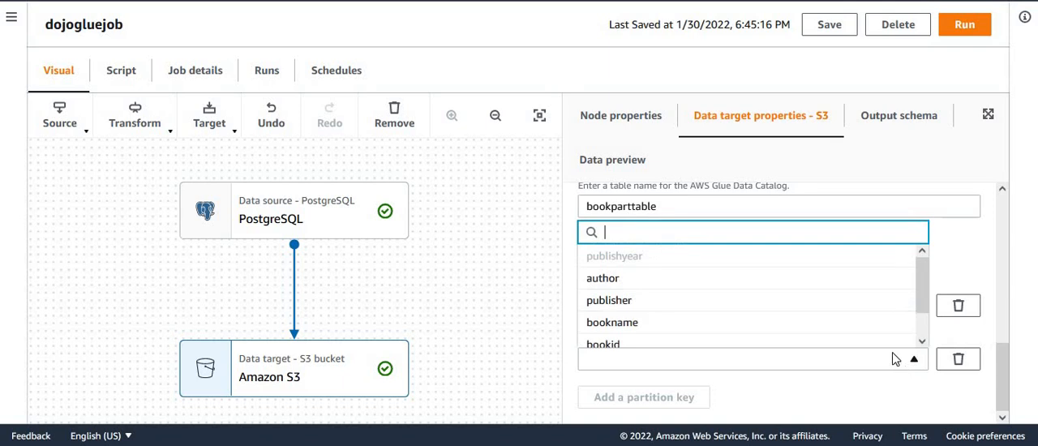
pyautogui.scroll(-2, 794, 322)
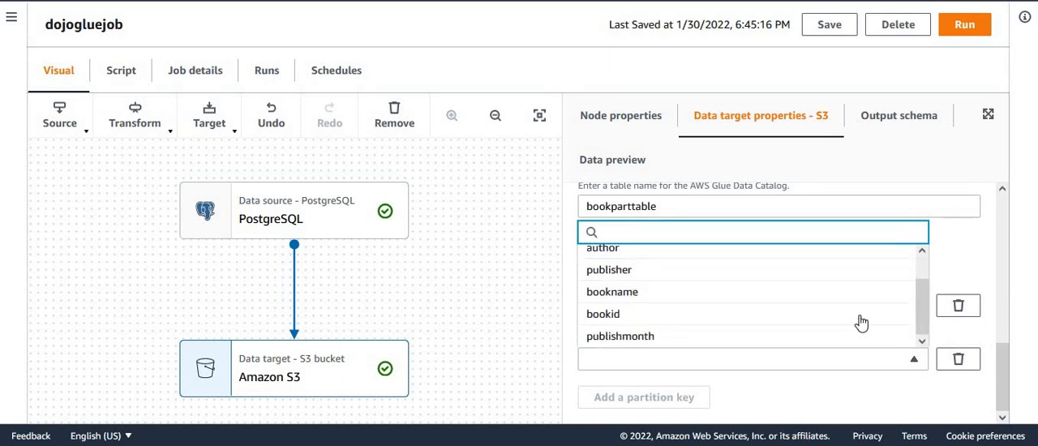
pyautogui.click(691, 335)
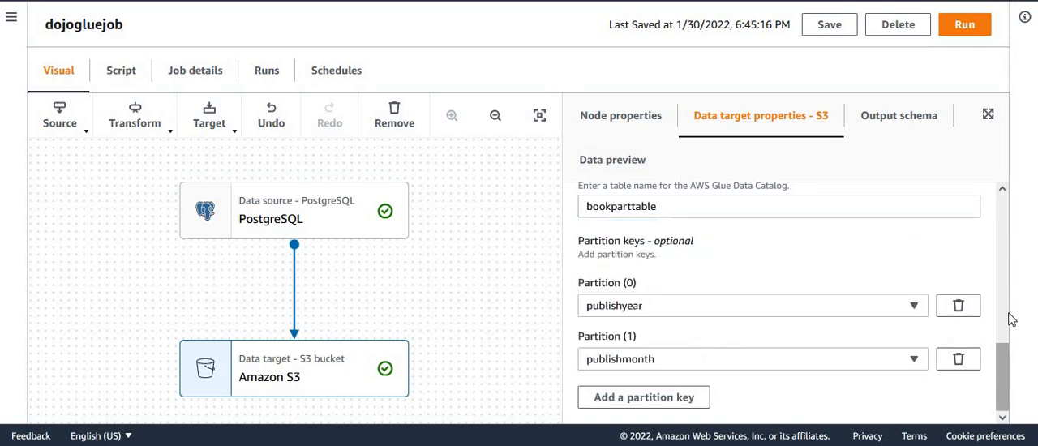
# Step: Review the S3 target's location, catalog and partition settings, save the job and run it
pyautogui.scroll(5, 1011, 292)
pyautogui.scroll(2, 1009, 231)
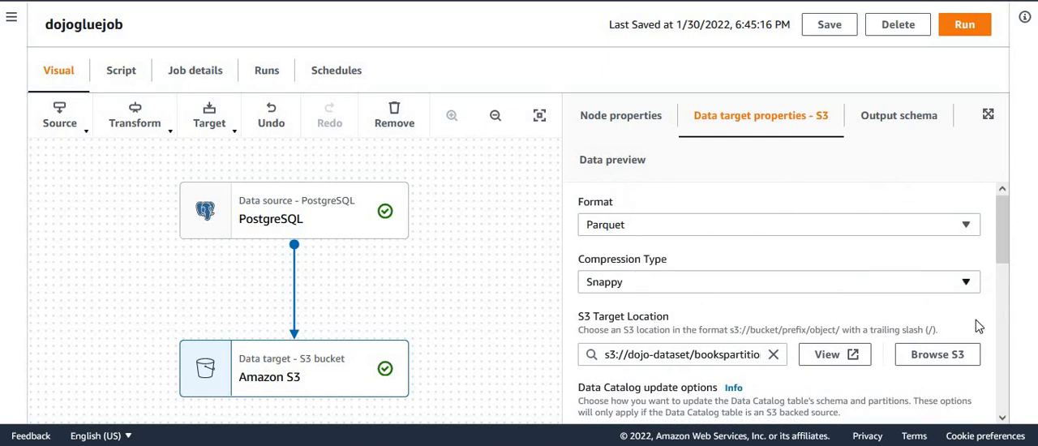
pyautogui.scroll(-3, 1010, 252)
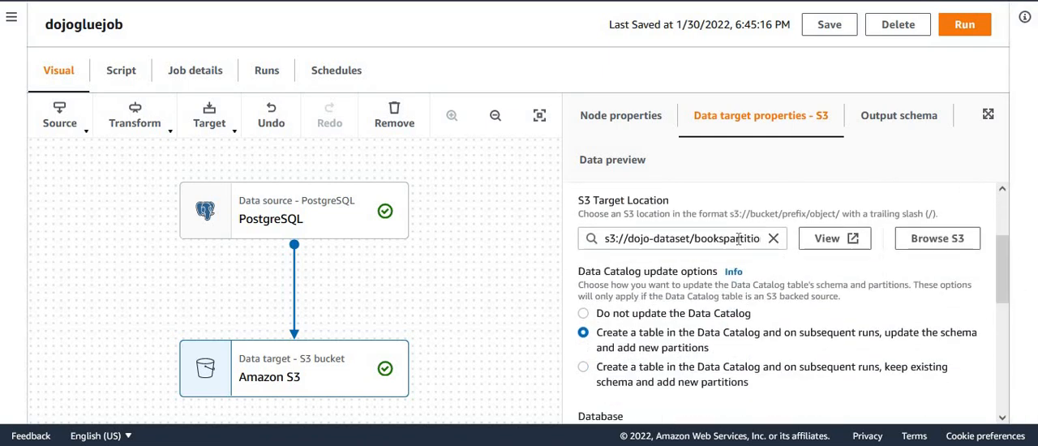
pyautogui.moveTo(1003, 263); pyautogui.dragTo(1017, 364)
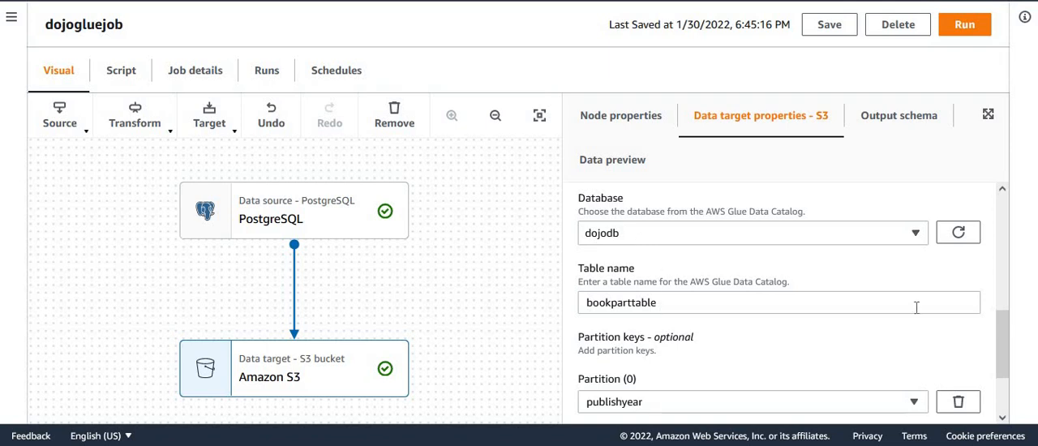
pyautogui.moveTo(1008, 334); pyautogui.dragTo(1007, 398)
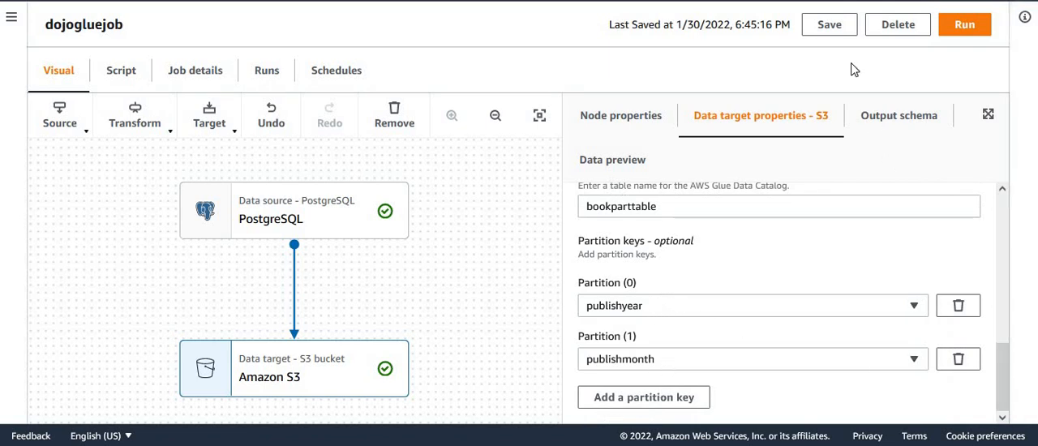
pyautogui.click(829, 27)
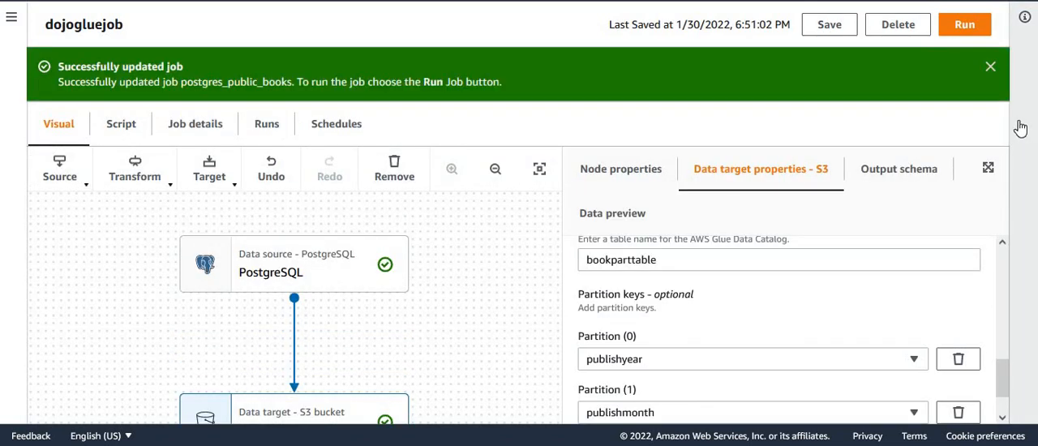
pyautogui.click(990, 68)
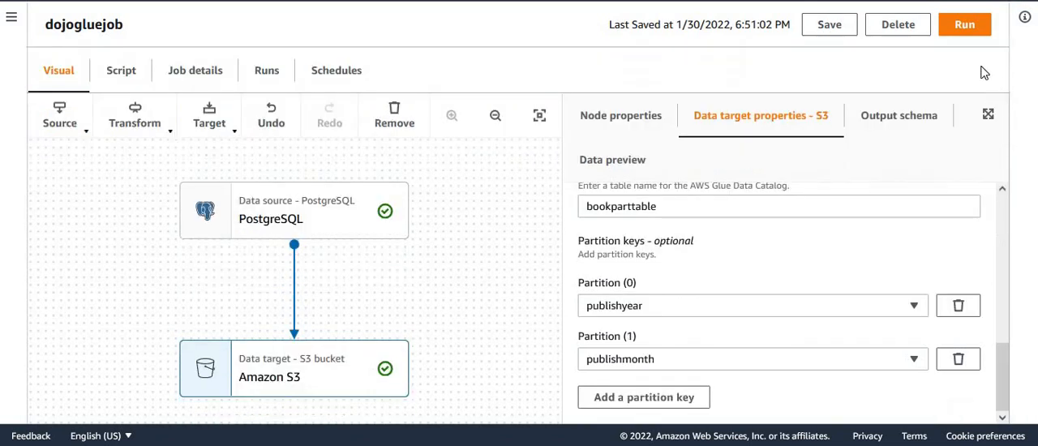
pyautogui.click(965, 25)
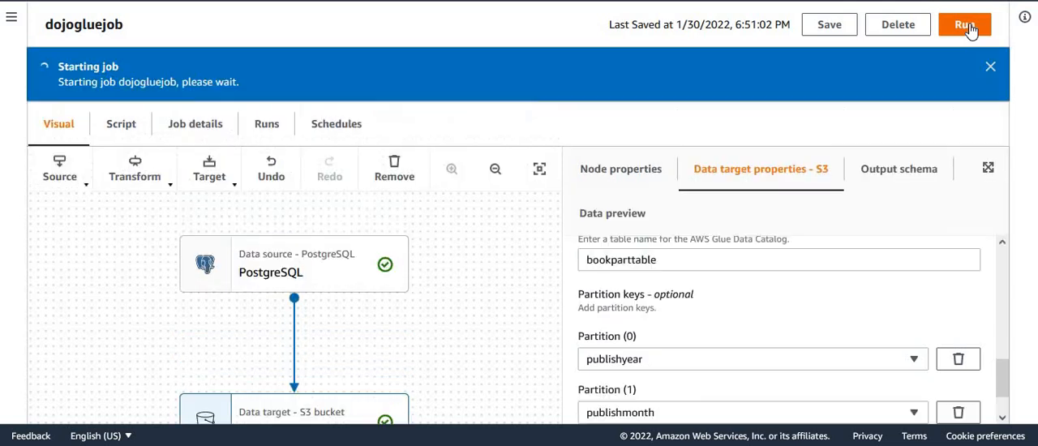
# Step: Open the run history of dojogluejob and check the status of the latest run
pyautogui.click(268, 125)
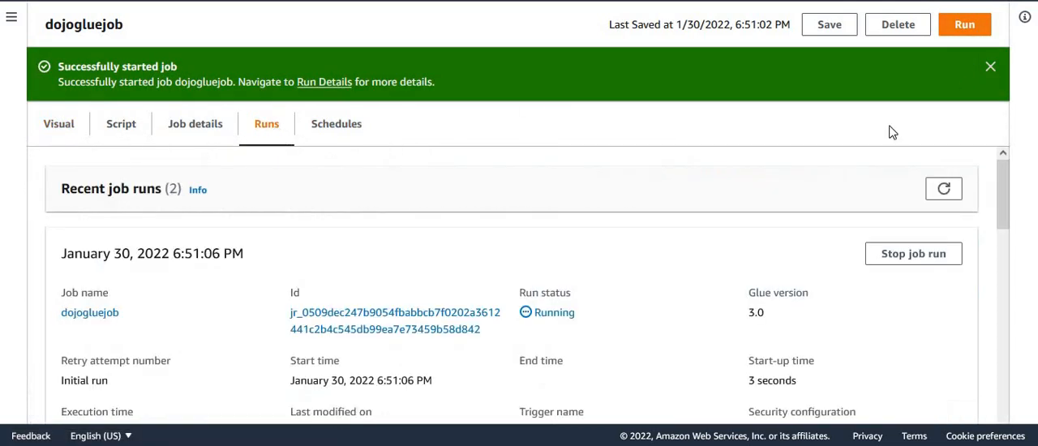
pyautogui.click(990, 66)
pyautogui.moveTo(1003, 161); pyautogui.dragTo(1031, 311)
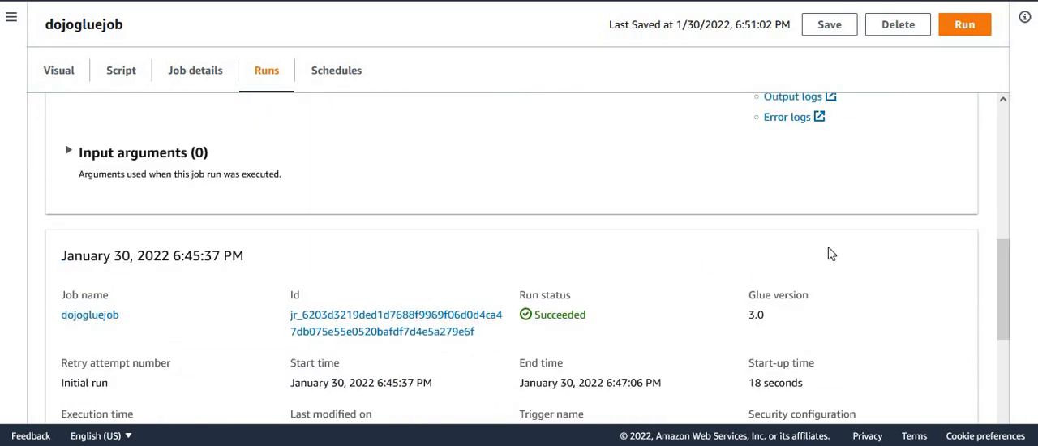
pyautogui.scroll(5, 1003, 199)
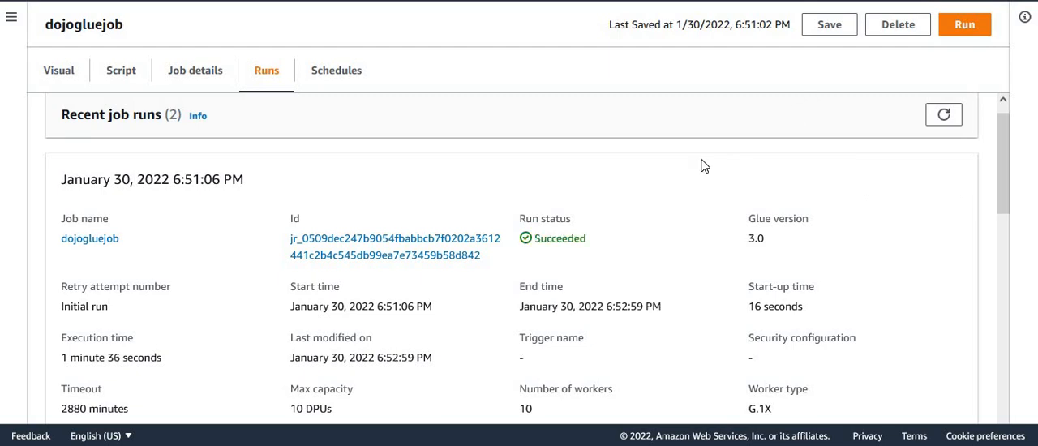
pyautogui.doubleClick(561, 240)
pyautogui.moveTo(998, 160); pyautogui.dragTo(1013, 213)
pyautogui.scroll(4, 1013, 213)
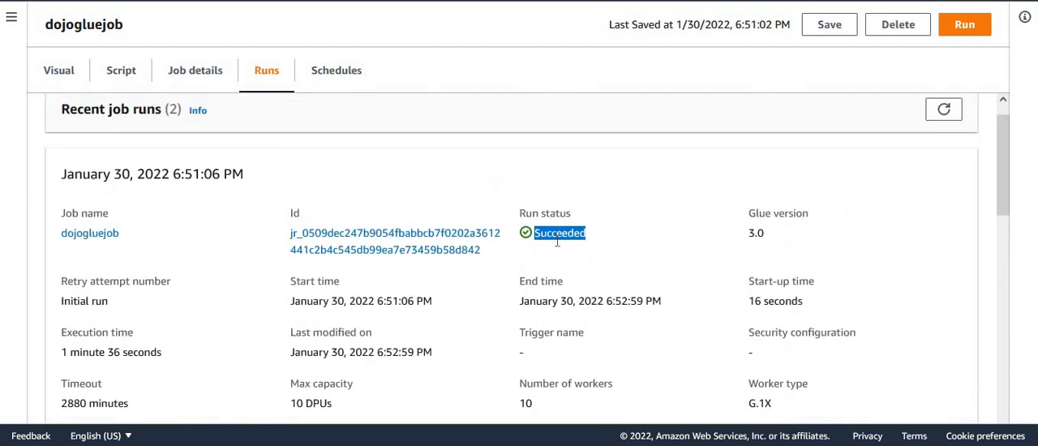
pyautogui.doubleClick(557, 239)
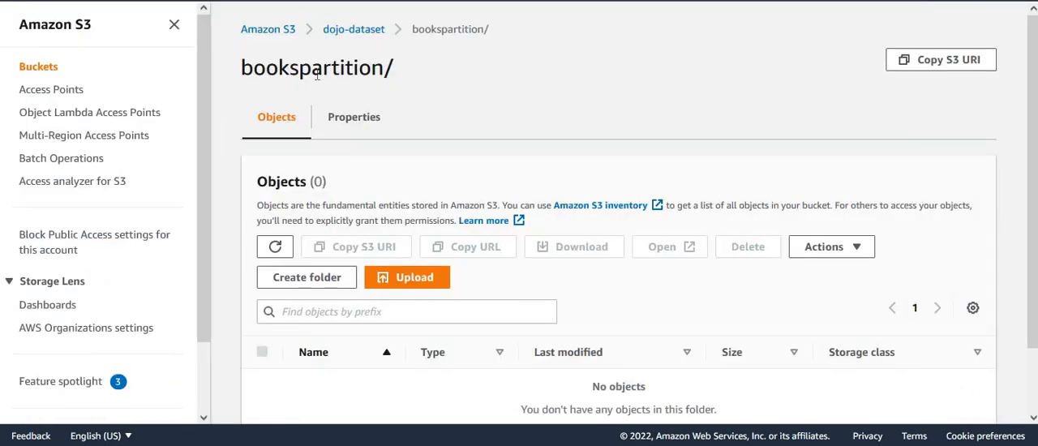
# Step: In Amazon S3, refresh the bookspartition folder and inspect the files under publishyear=2003, publishmonth=11
pyautogui.doubleClick(317, 70)
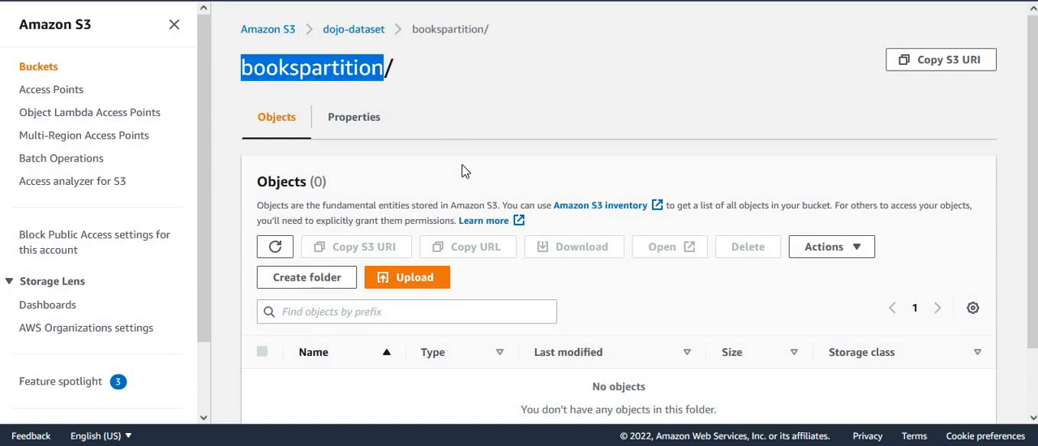
pyautogui.click(275, 246)
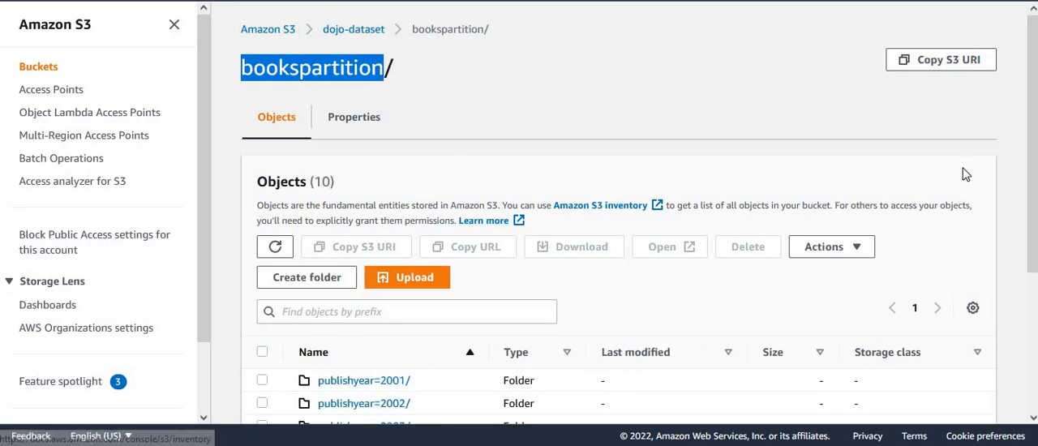
pyautogui.moveTo(1033, 154); pyautogui.dragTo(1035, 208)
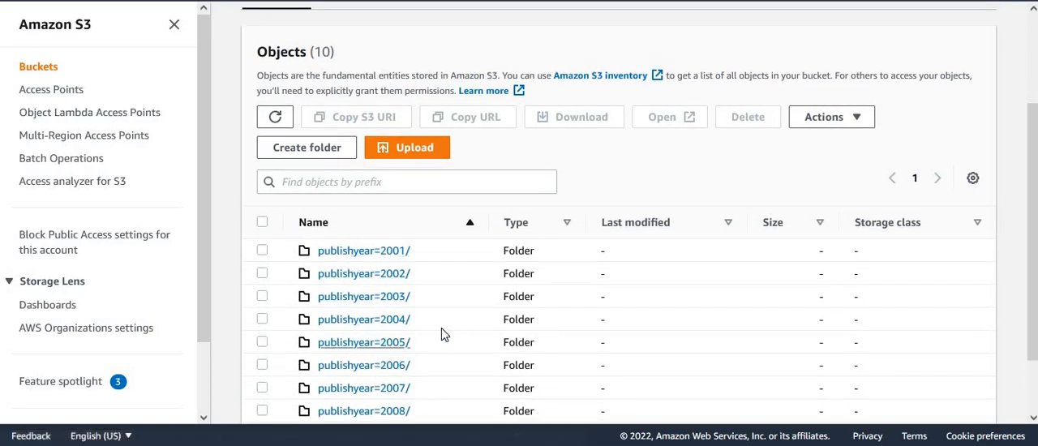
pyautogui.click(375, 302)
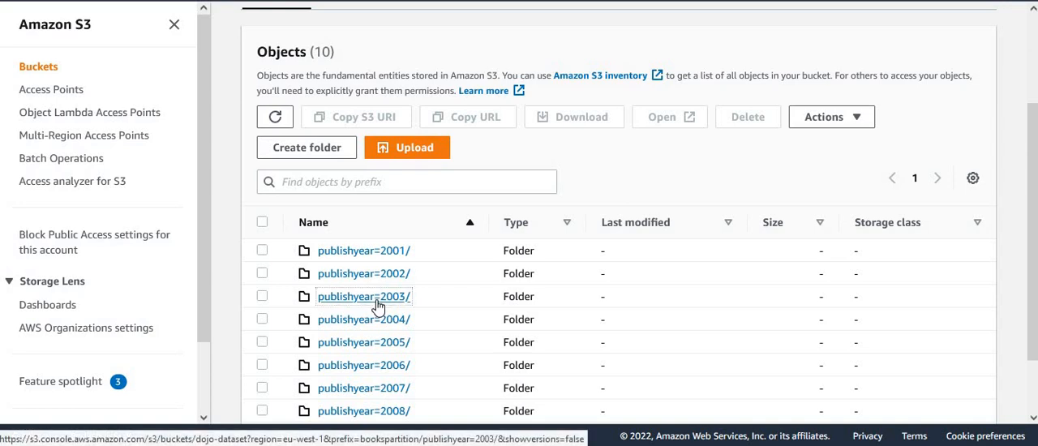
pyautogui.moveTo(1033, 133); pyautogui.dragTo(1033, 180)
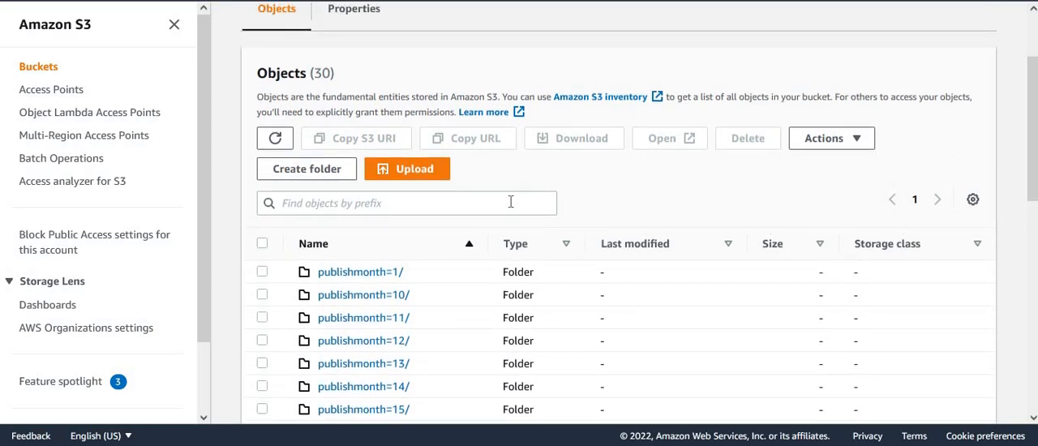
pyautogui.click(377, 321)
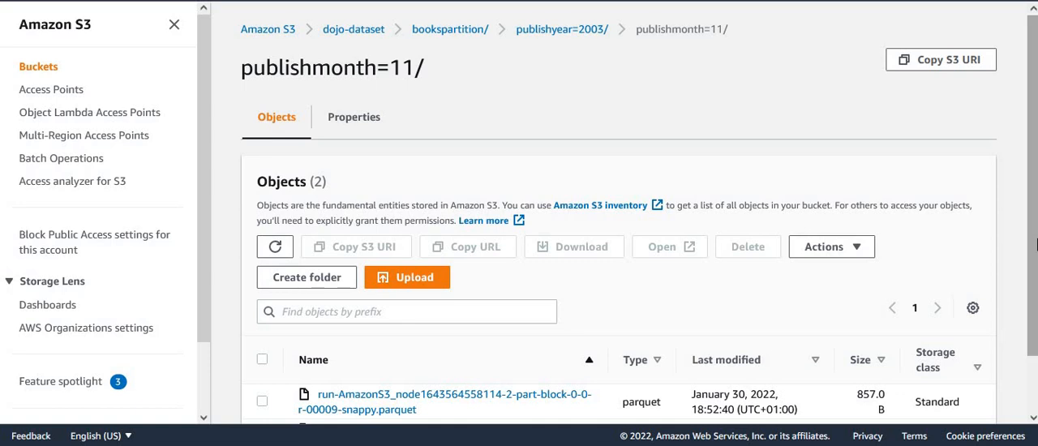
pyautogui.scroll(-2, 1027, 243)
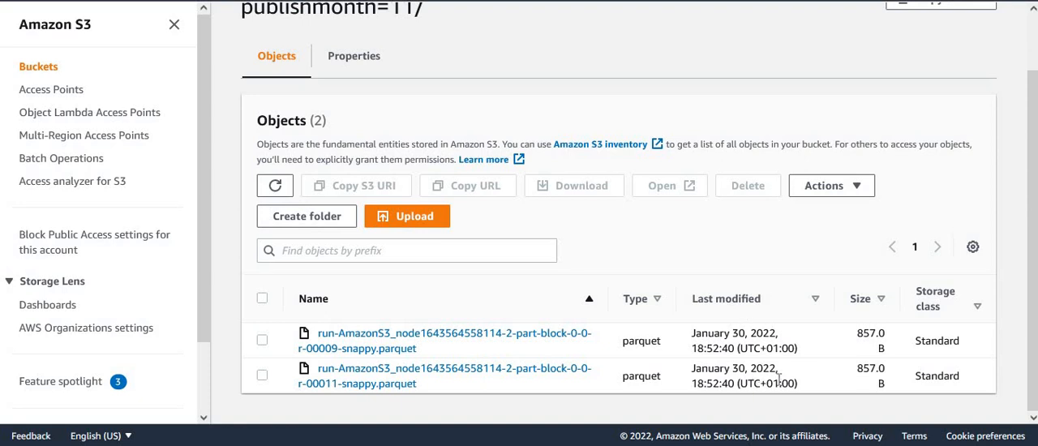
pyautogui.moveTo(1034, 193); pyautogui.dragTo(1034, 135)
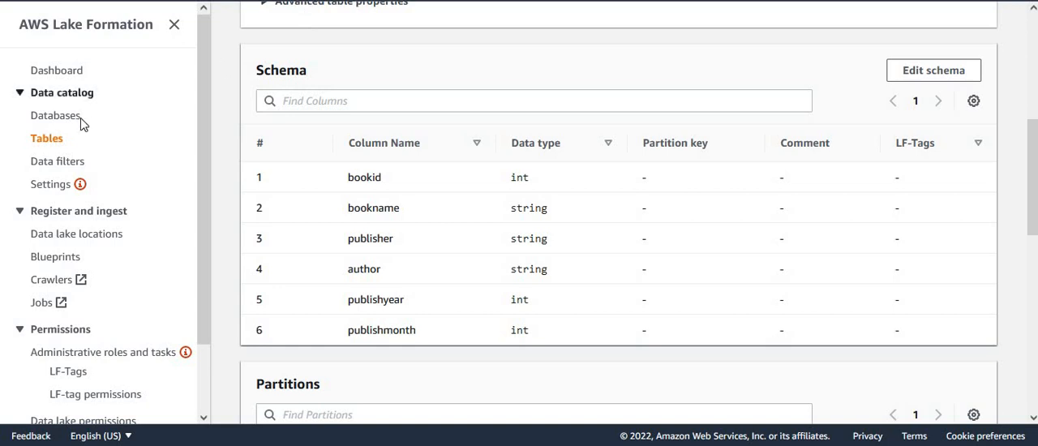
# Step: In AWS Lake Formation, open the bookparttable table and examine the partition key columns in its schema
pyautogui.click(46, 139)
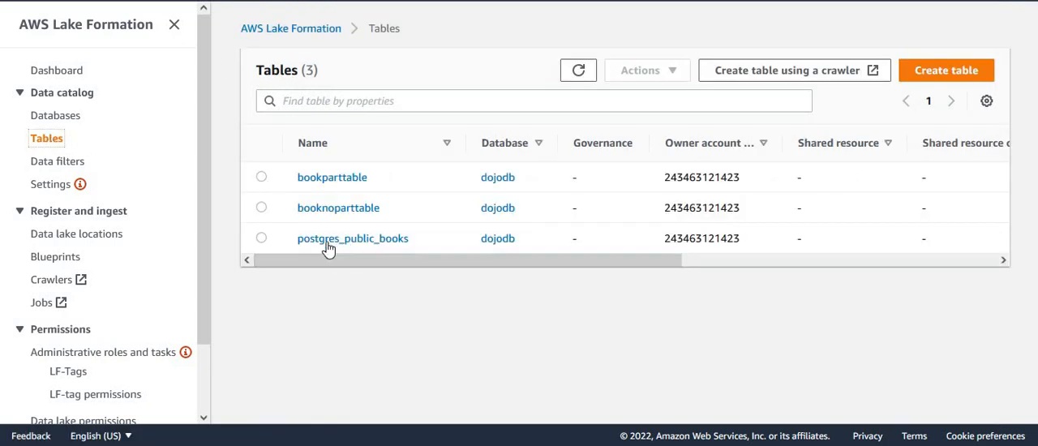
pyautogui.click(335, 179)
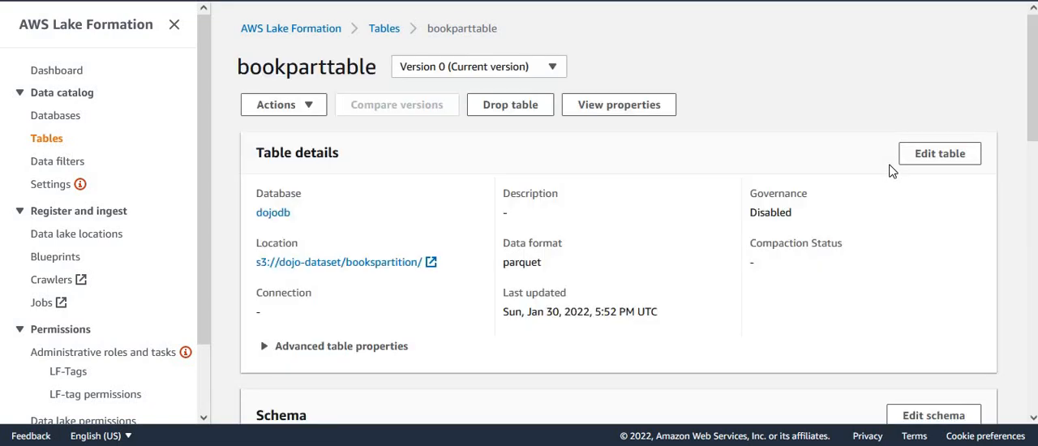
pyautogui.moveTo(1033, 48); pyautogui.dragTo(1033, 153)
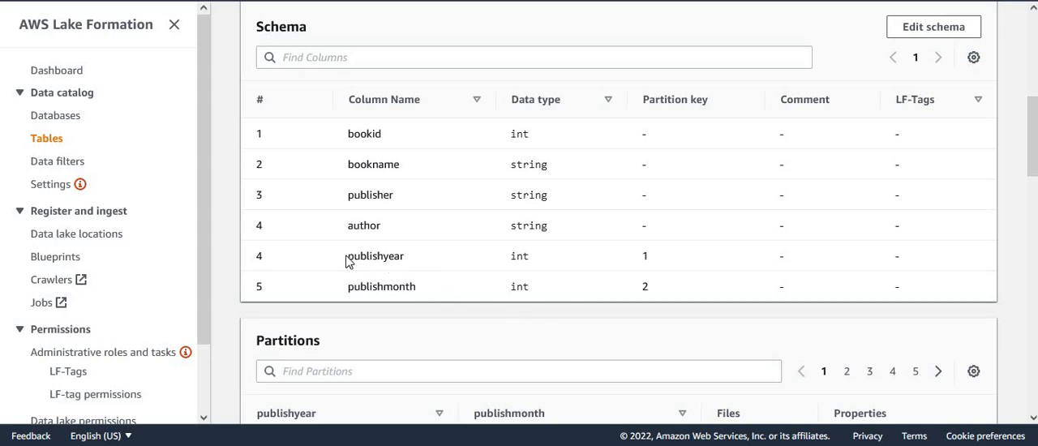
pyautogui.moveTo(349, 257); pyautogui.dragTo(405, 270)
pyautogui.moveTo(341, 291); pyautogui.dragTo(676, 278)
pyautogui.doubleClick(643, 258)
pyautogui.doubleClick(646, 287)
# Step: Examine the partitions list of bookparttable and compare it with the publishyear and publishmonth schema columns
pyautogui.moveTo(1033, 150); pyautogui.dragTo(1034, 215)
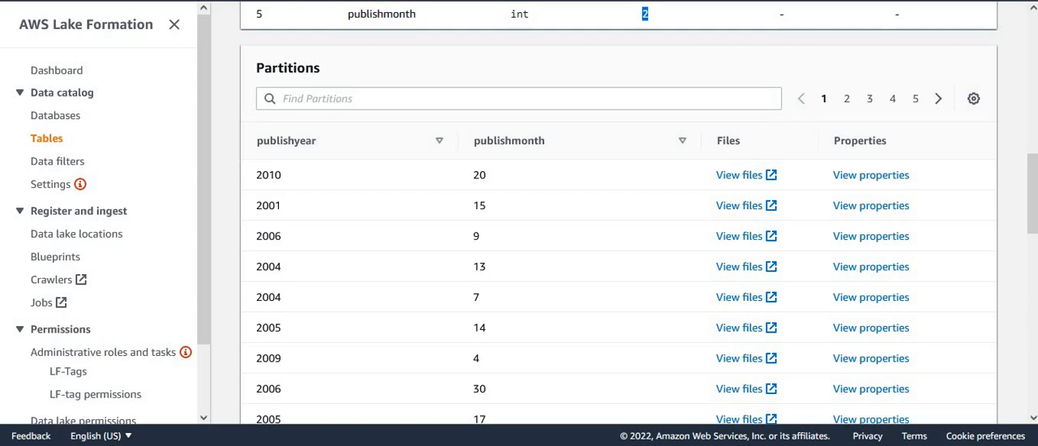
pyautogui.moveTo(1034, 196)
pyautogui.mouseDown()
pyautogui.moveTo(1034, 221)
pyautogui.moveTo(1034, 192)
pyautogui.mouseUp()
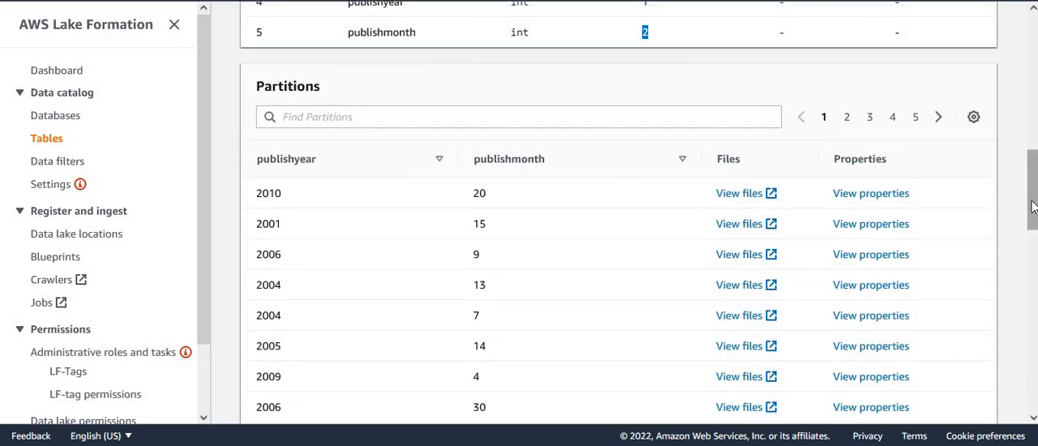
pyautogui.scroll(3, 1032, 206)
pyautogui.click(653, 197)
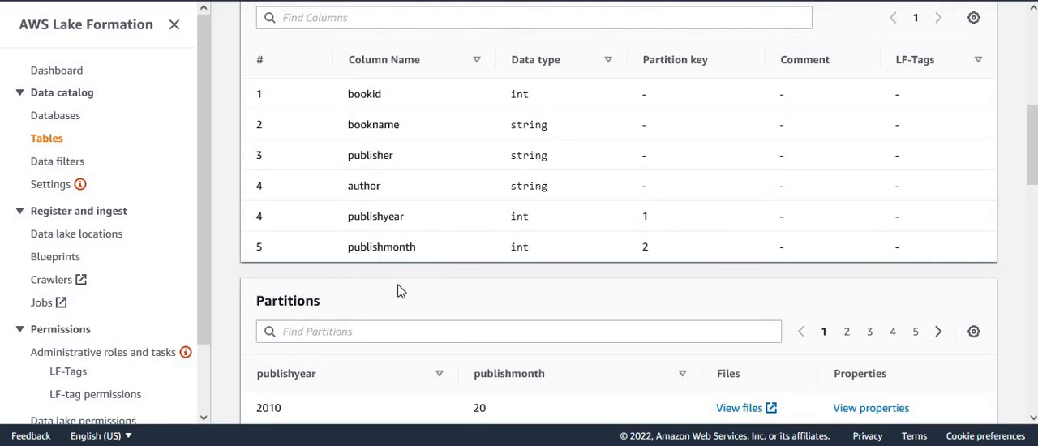
pyautogui.doubleClick(376, 216)
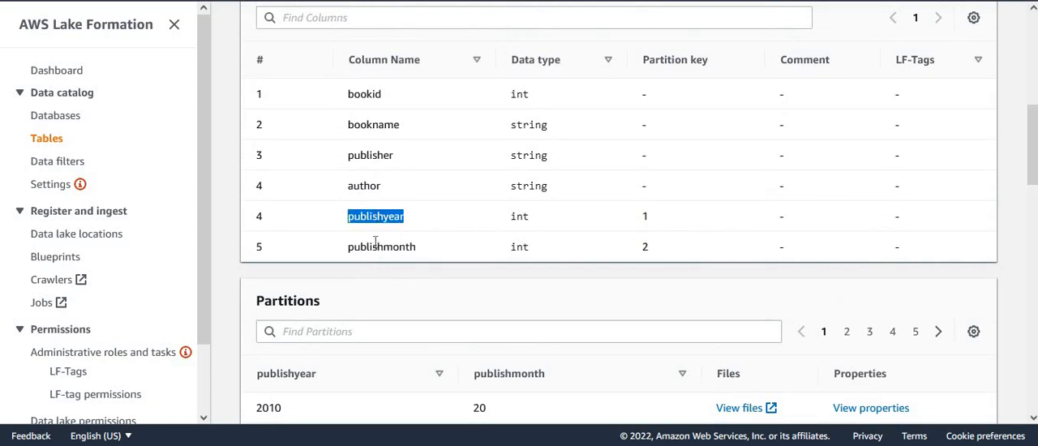
pyautogui.doubleClick(377, 246)
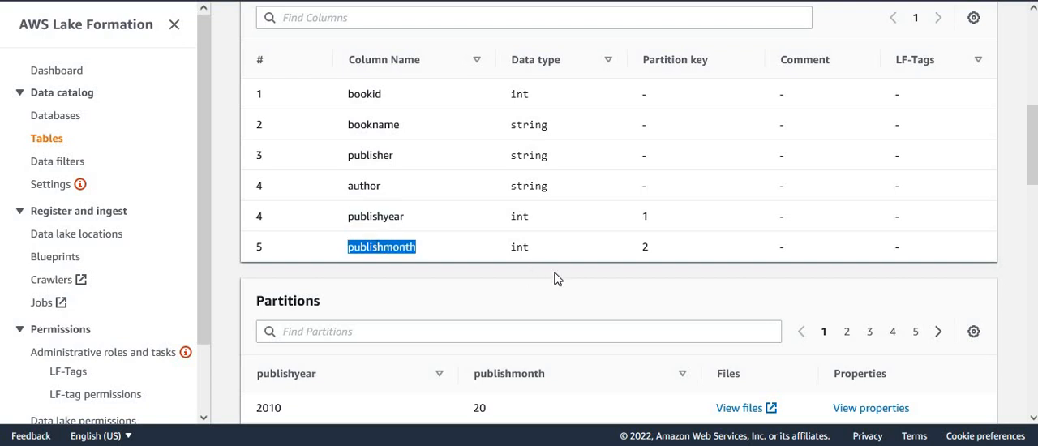
pyautogui.doubleClick(375, 216)
pyautogui.doubleClick(382, 245)
pyautogui.scroll(-5, 458, 207)
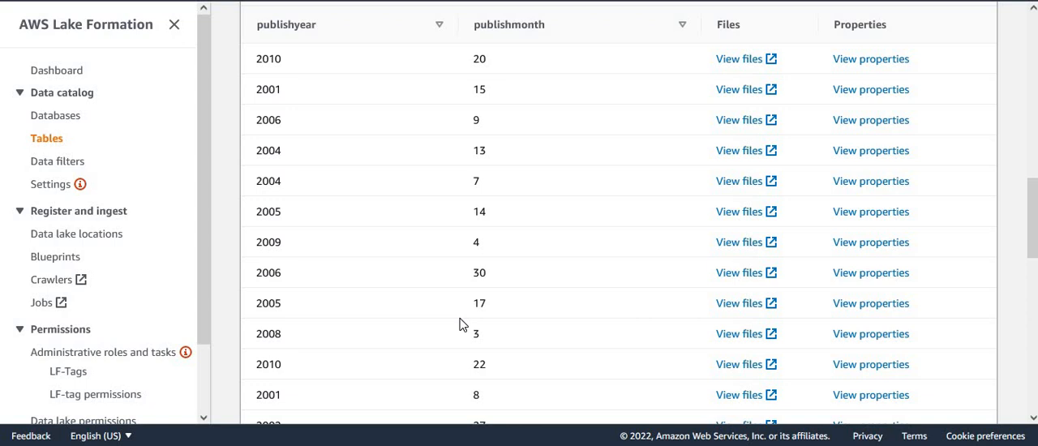
pyautogui.moveTo(1034, 192); pyautogui.dragTo(1036, 29)
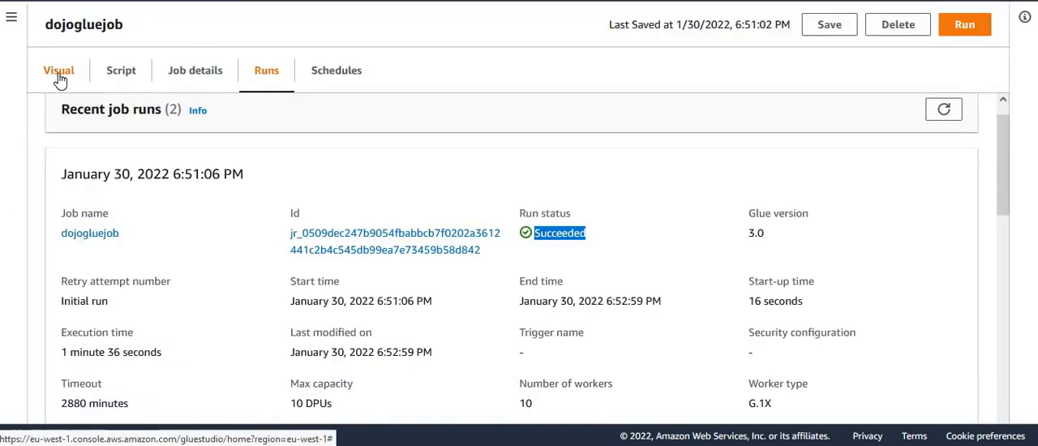
# Step: Switch back to AWS Glue Studio and show the visual graph of dojogluejob
pyautogui.click(59, 78)
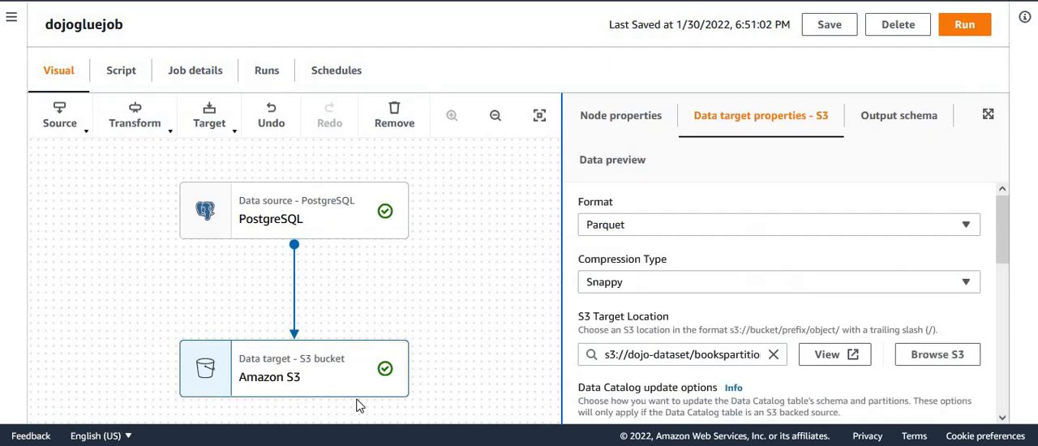